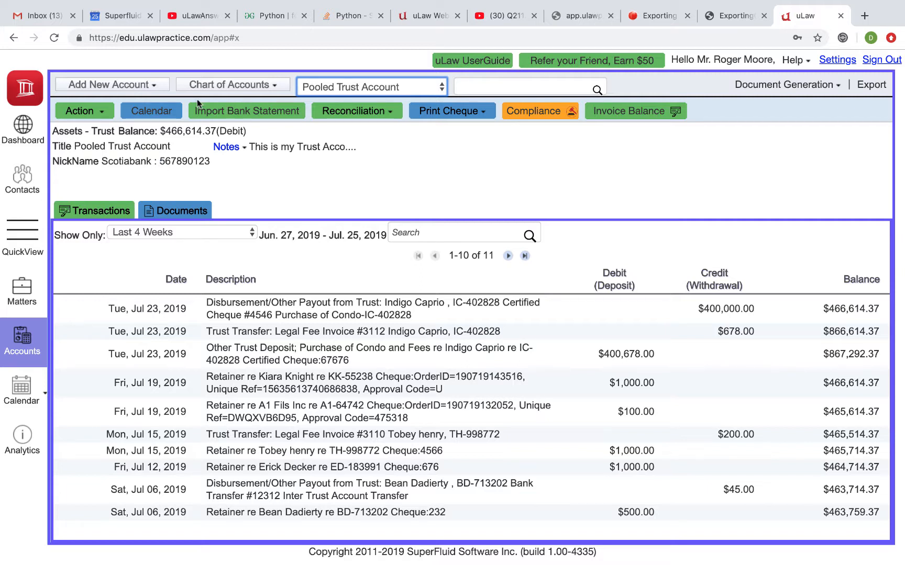
Add a new Trust account under Assets named "Poll Trust - TD Bank".
left_click(126, 90)
mouse_move(110, 120)
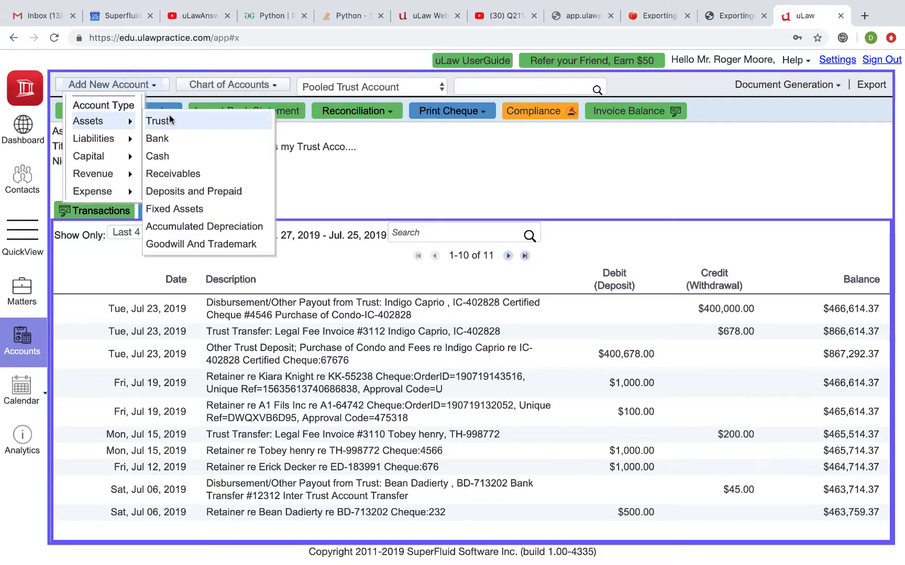
left_click(170, 118)
left_click(115, 143)
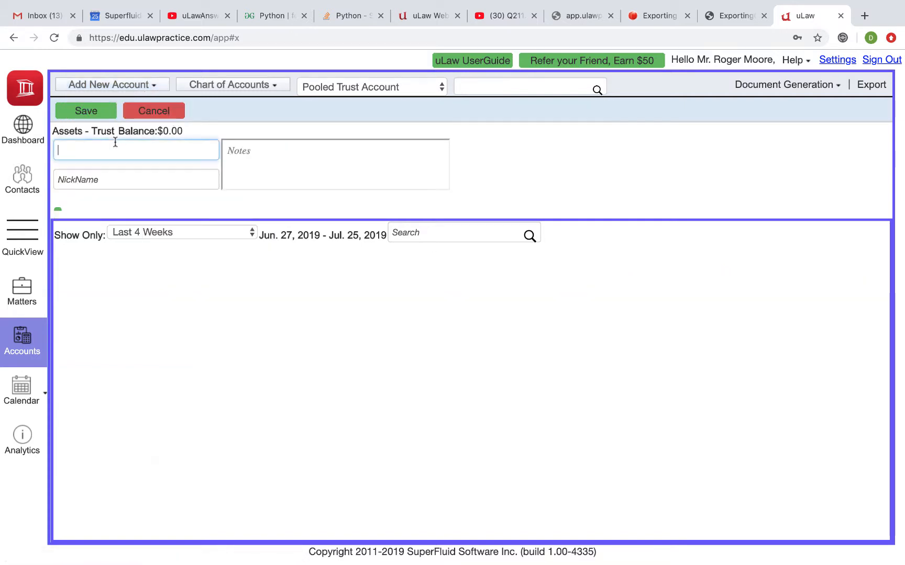
type("Poll Trust - ")
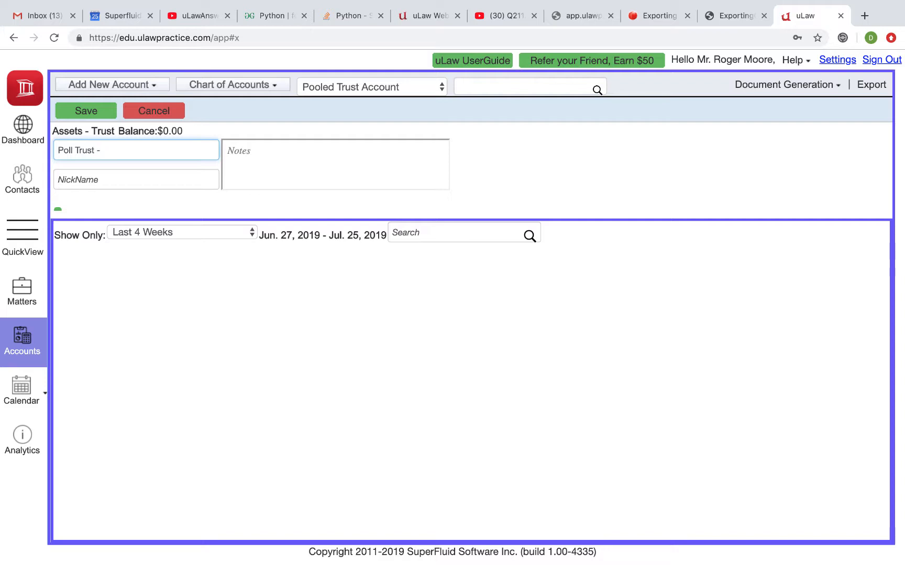
type("TD Bank")
key("Tab")
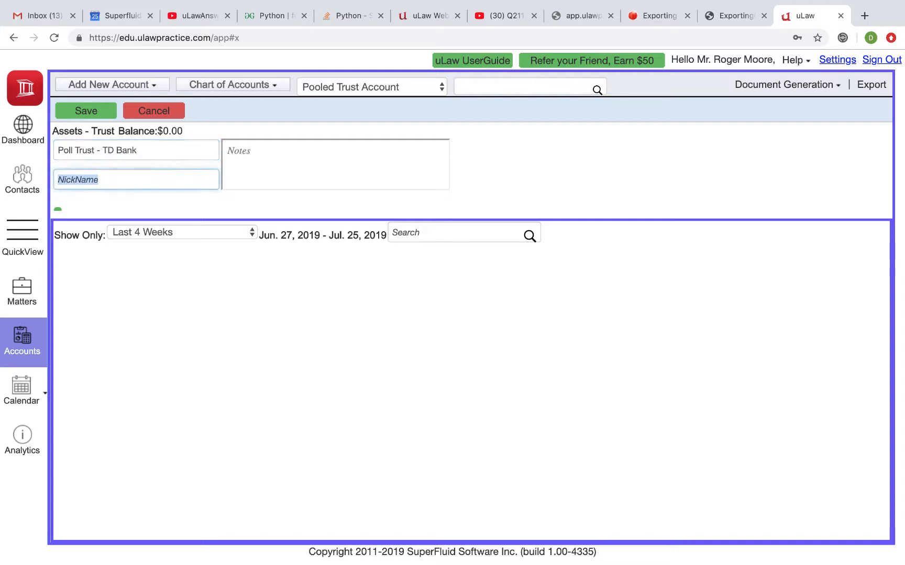
Enter TD Bank and the masked account number as the trust account's nickname, and save the account.
type("TD Bank ; xx xxx xxx ")
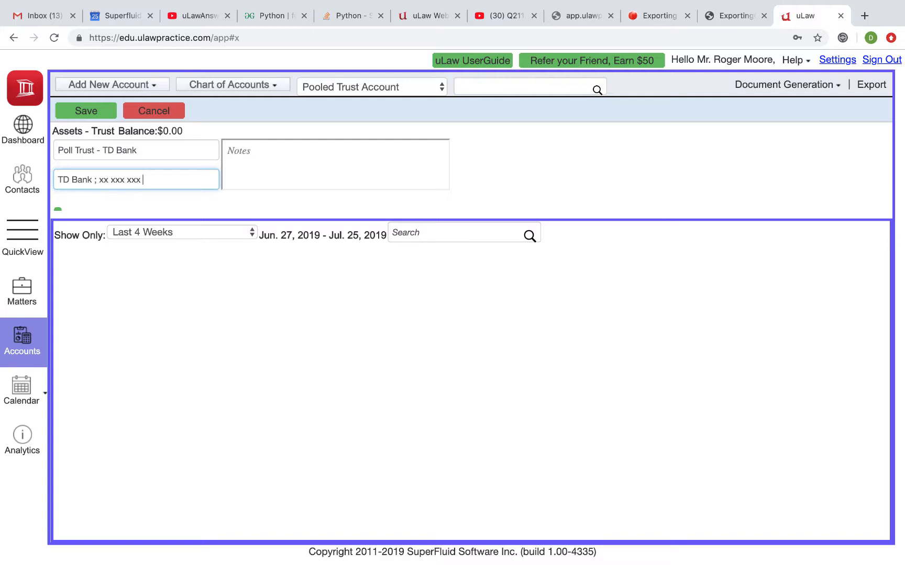
type("123")
left_click(87, 115)
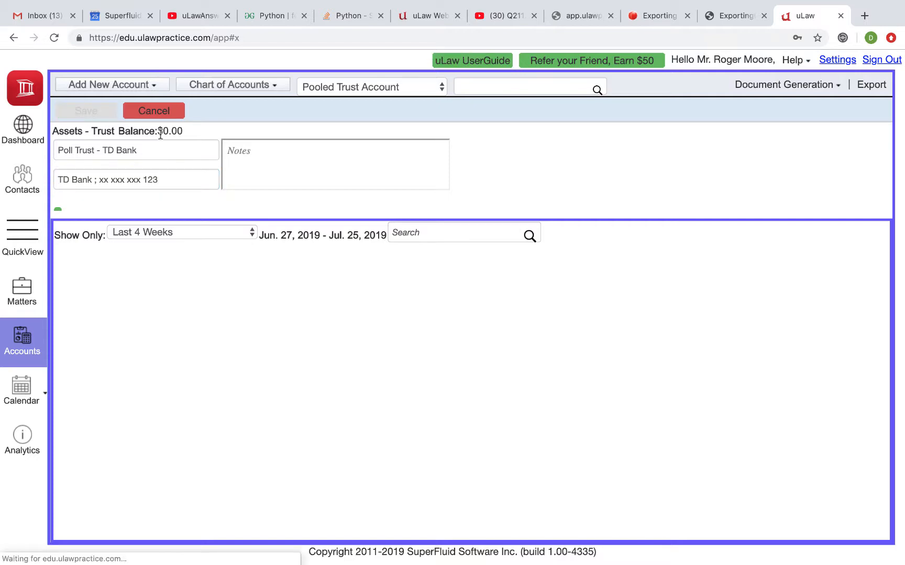
Add a new Bank account under Assets named "New General Account".
left_click(146, 86)
mouse_move(121, 121)
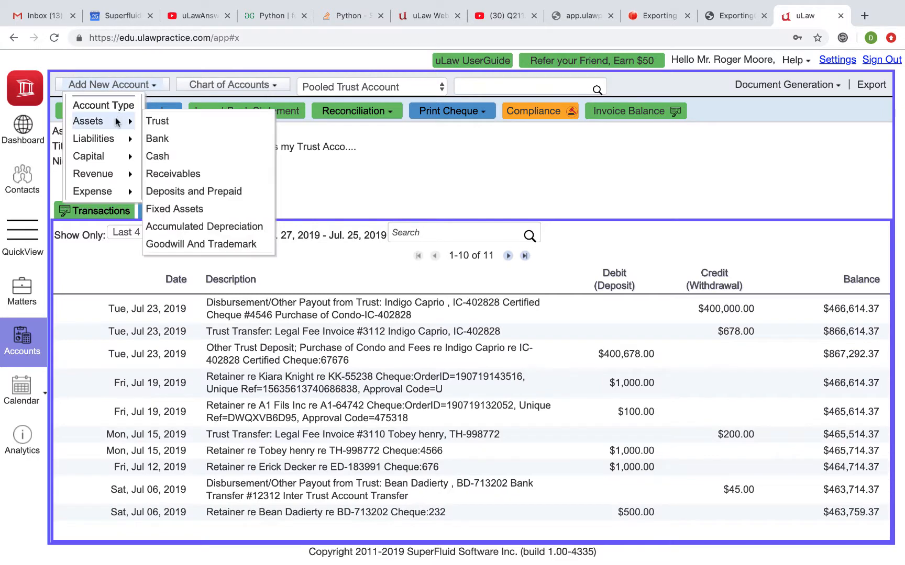
left_click(170, 136)
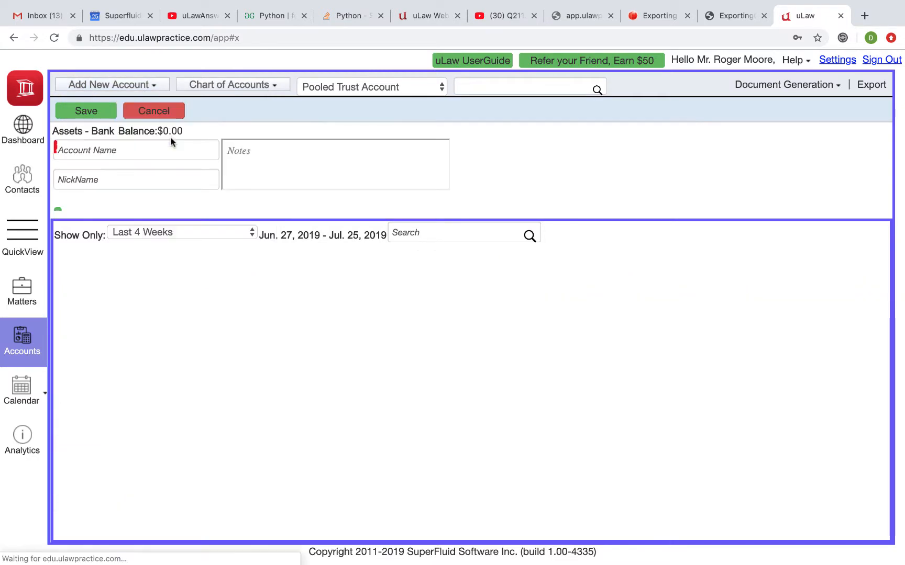
left_click(101, 151)
type("New ")
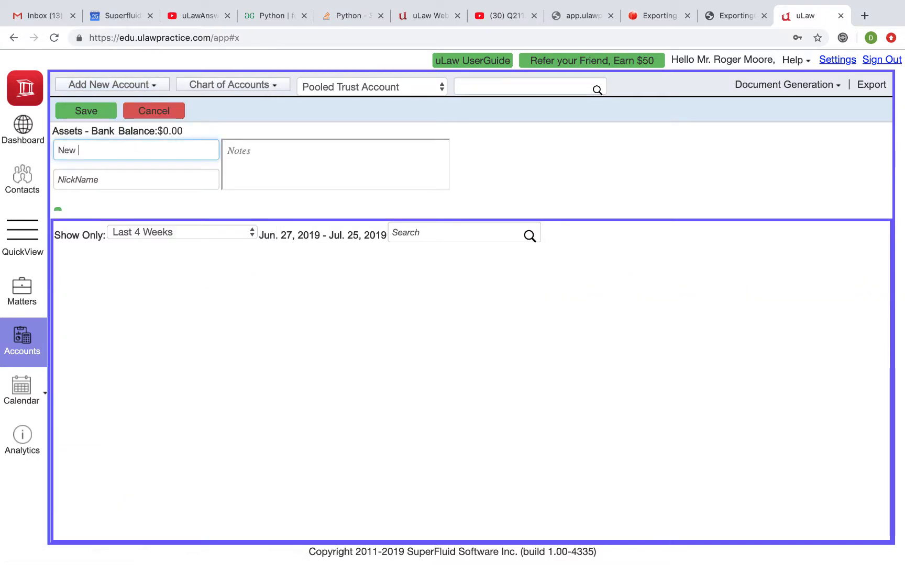
type("General Account")
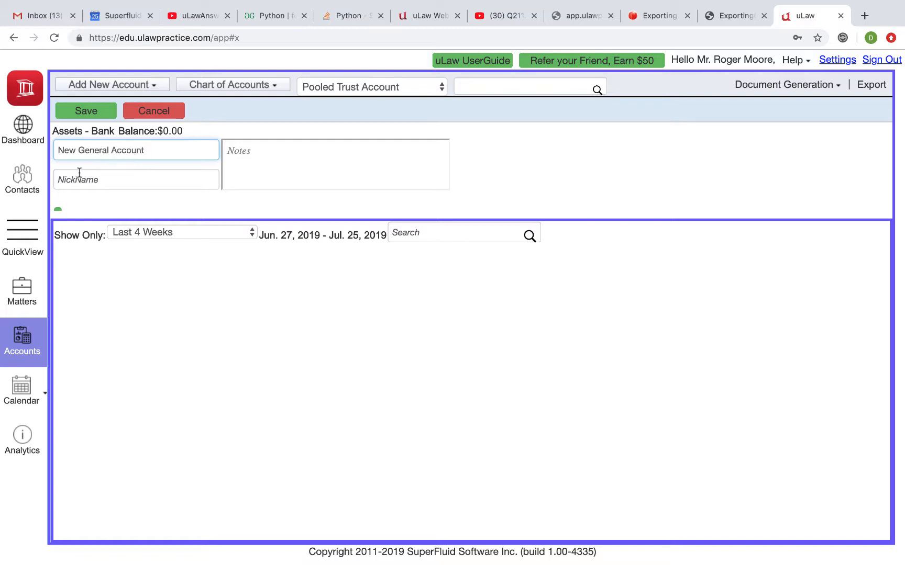
Enter TD Bank and the masked account number as the new general account's nickname, and save the account.
left_click(79, 173)
type("T")
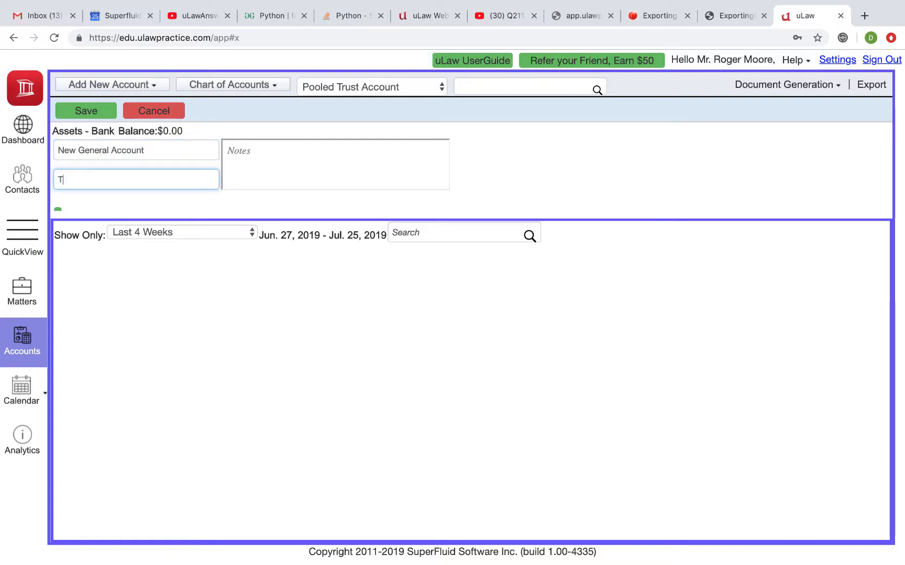
type("D BAnk - xx xxx xx 6")
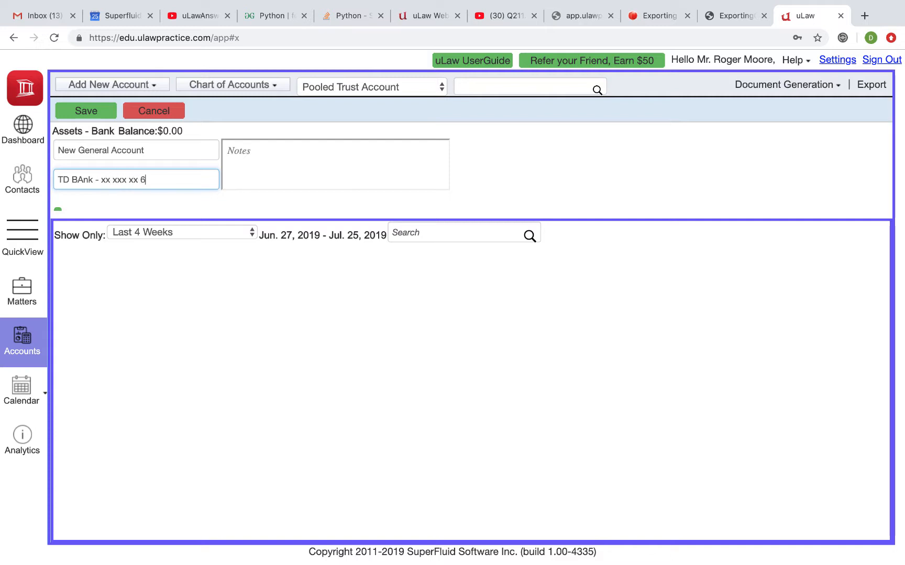
type("767")
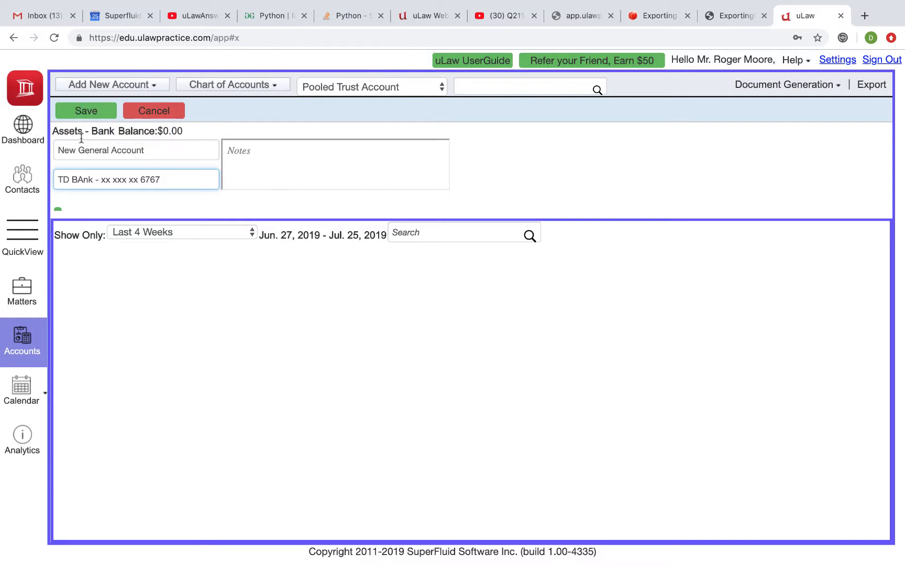
left_click(84, 178)
key("BackSpace")
type("a")
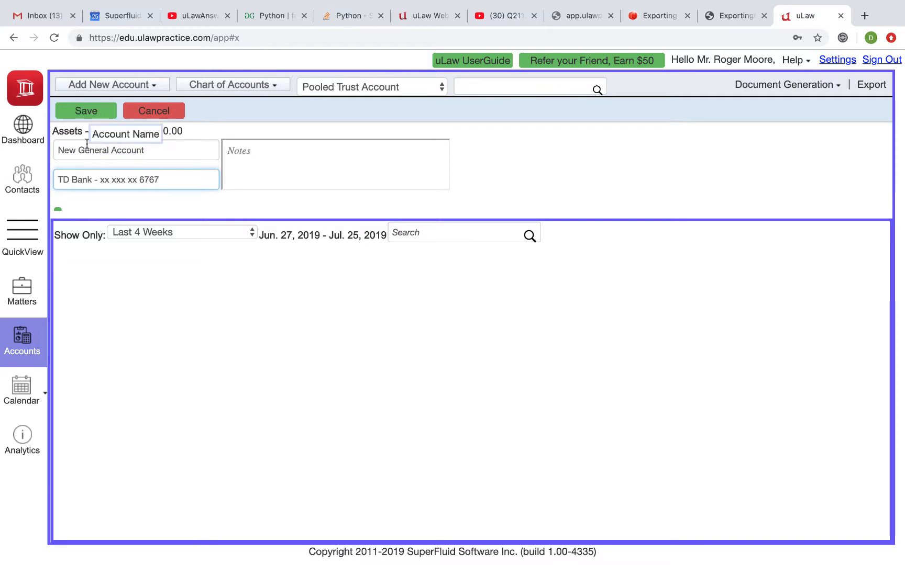
left_click(91, 112)
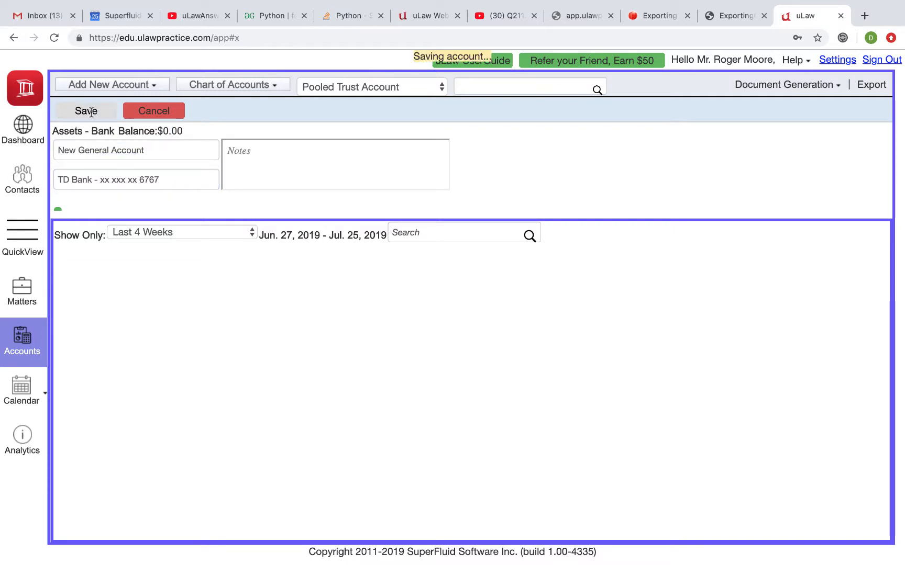
Check the chart of accounts for the new TD Bank trust account among the trust assets.
left_click(239, 94)
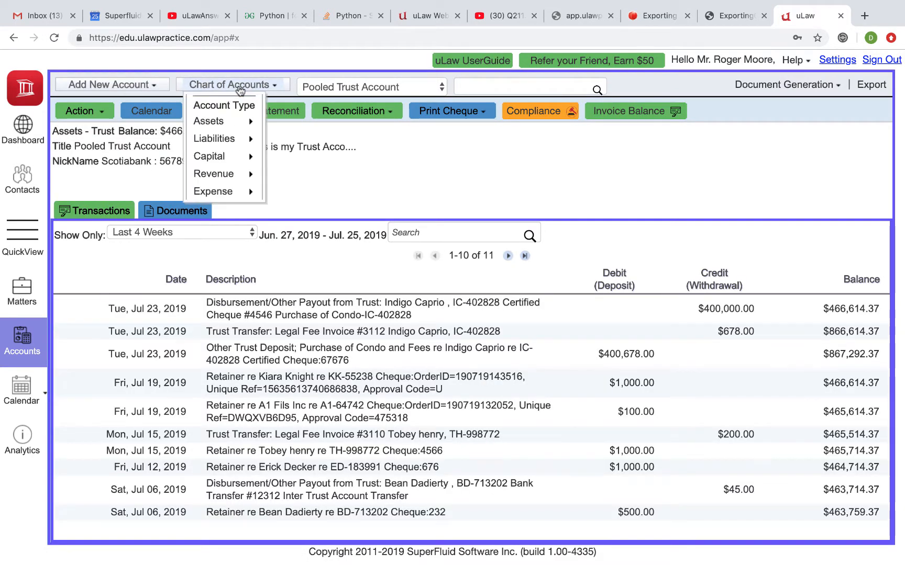
mouse_move(238, 120)
mouse_move(308, 139)
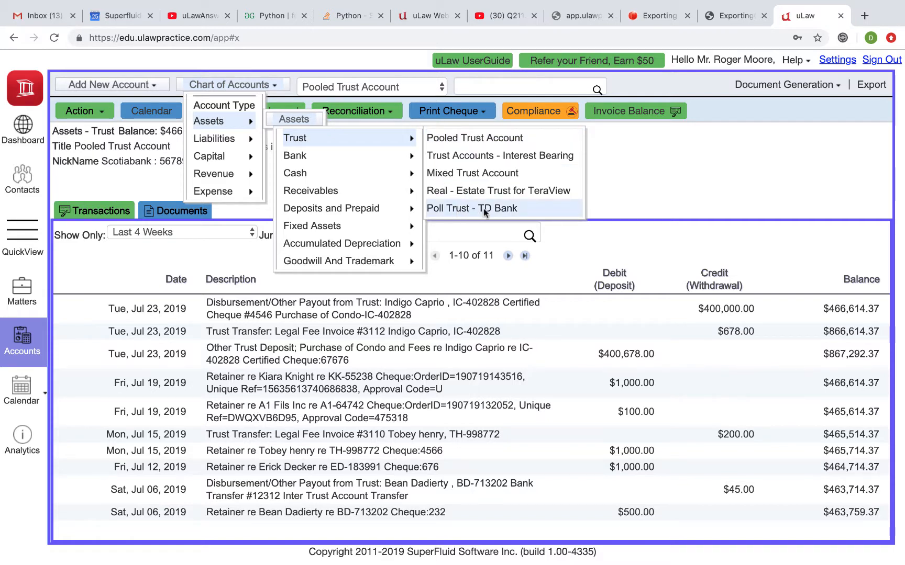
mouse_move(214, 174)
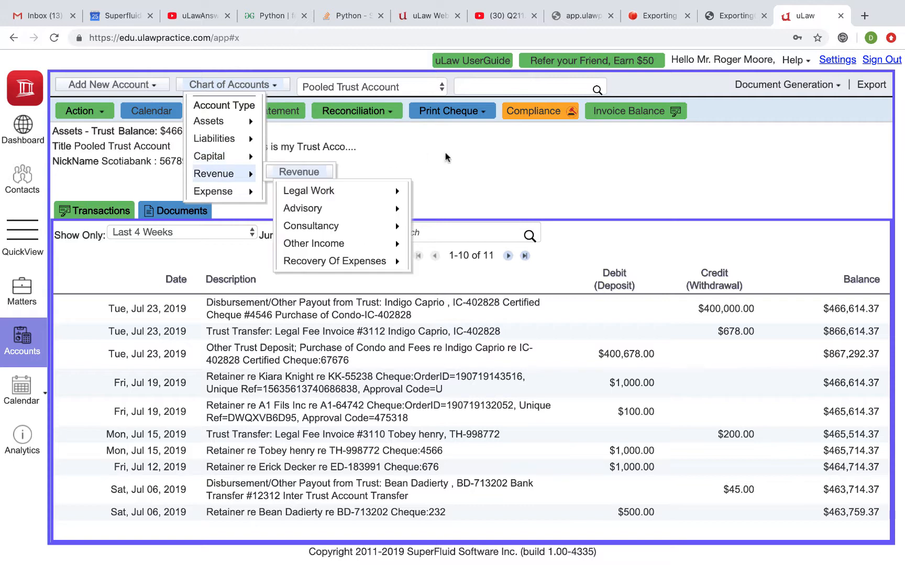
left_click(447, 158)
Copy the Pooled Trust Account's balance amount and start a bank transfer.
left_click_drag(167, 128, 217, 130)
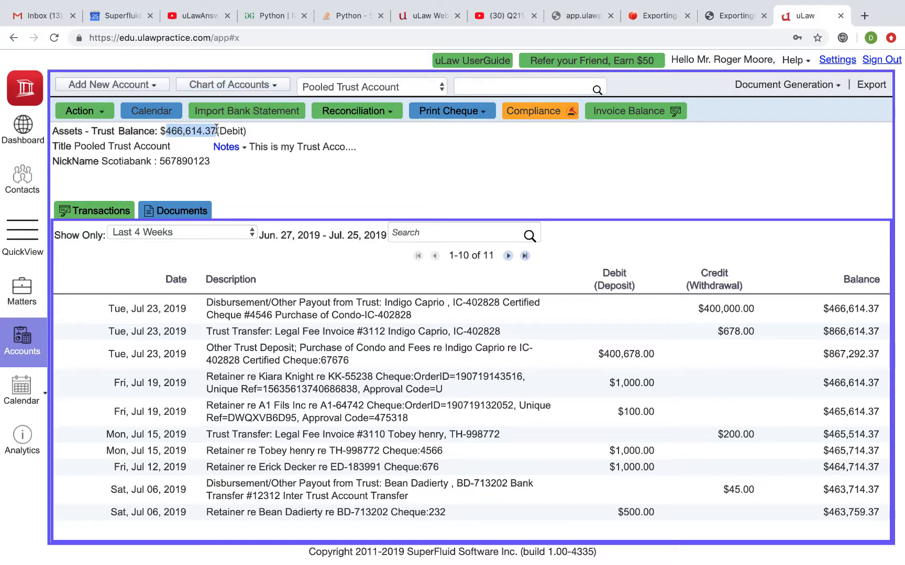
left_click(96, 112)
mouse_move(99, 130)
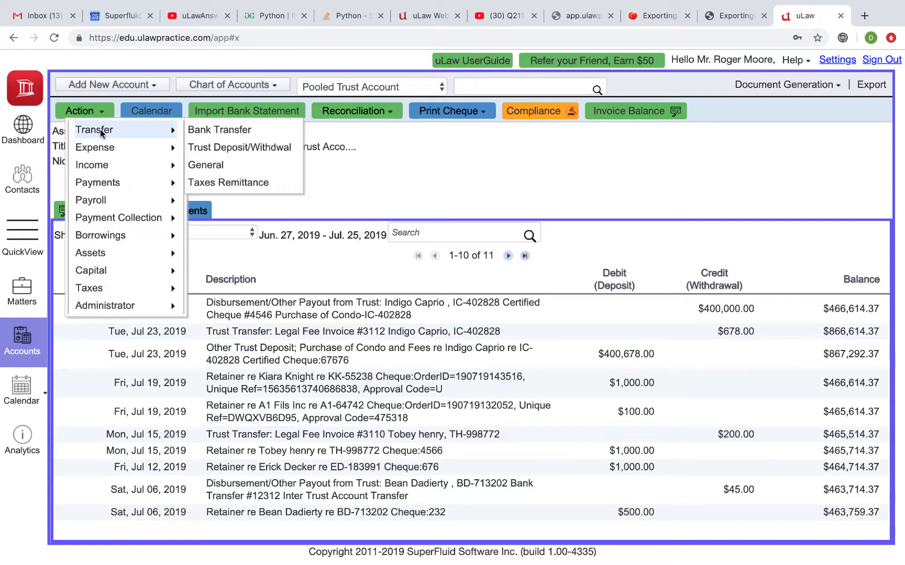
left_click(212, 128)
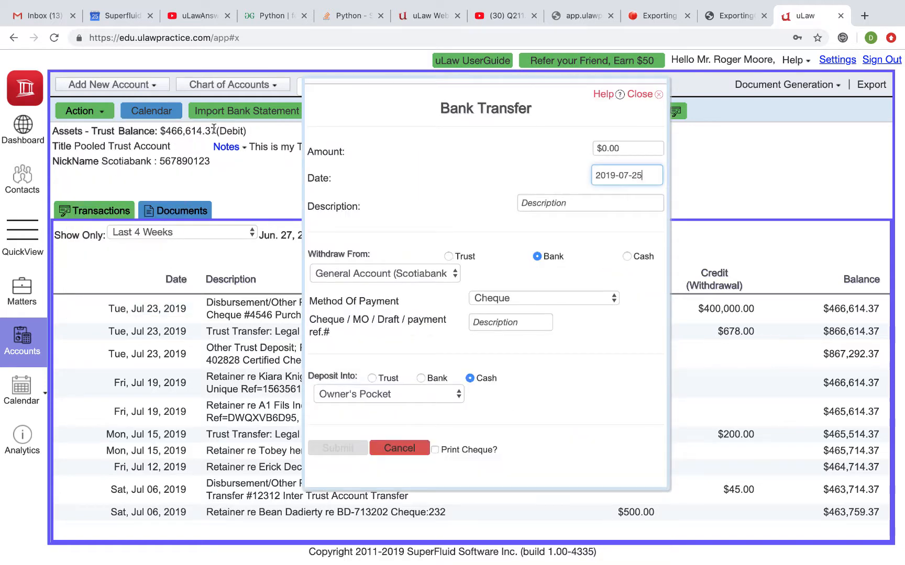
Set the transfer to withdraw from the Pooled Trust Account and deposit into the "Poll Trust - TD Bank" trust account.
left_click(457, 257)
left_click(449, 257)
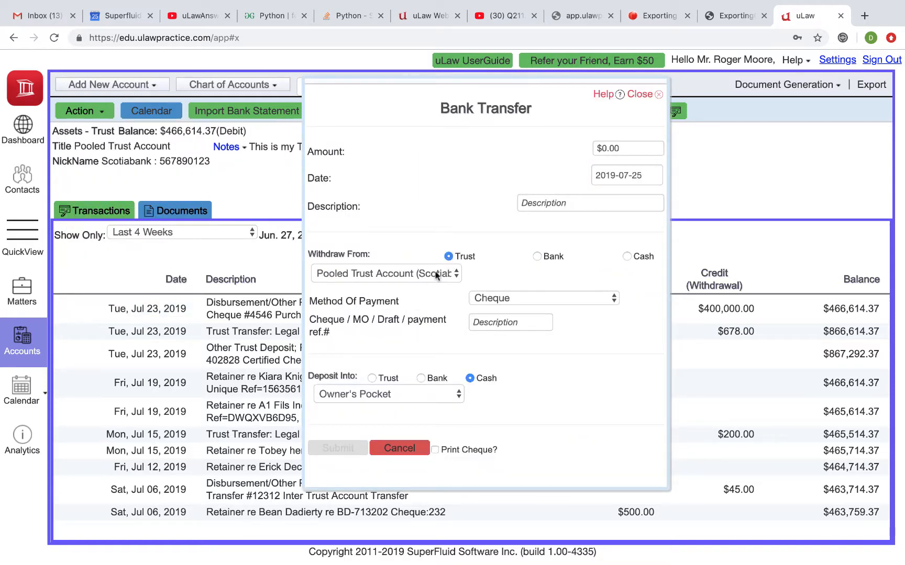
left_click(372, 378)
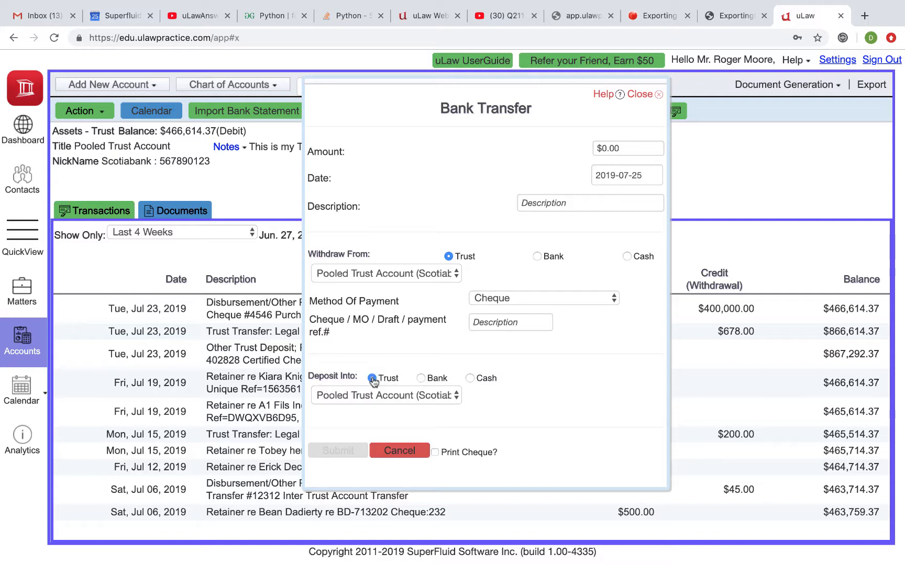
left_click(431, 274)
left_click(432, 271)
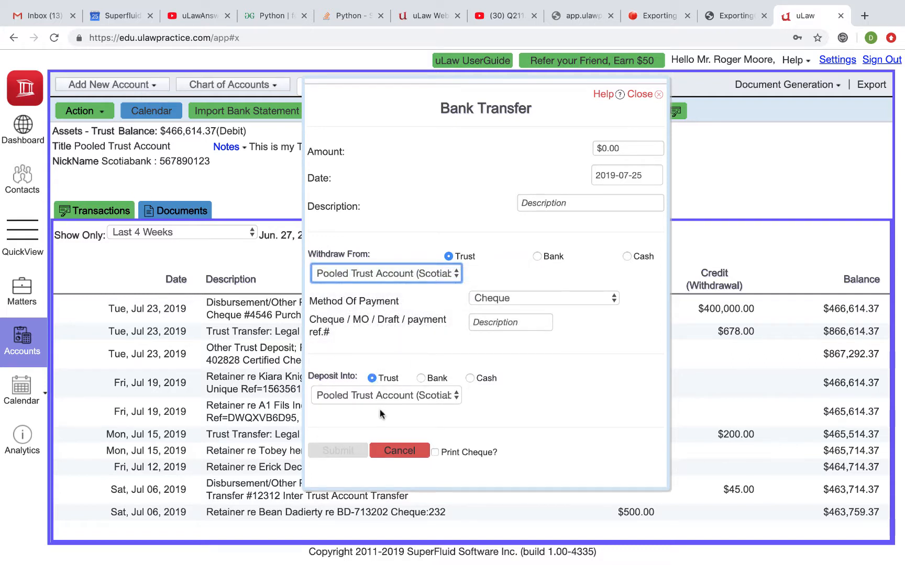
left_click(380, 397)
left_click(393, 454)
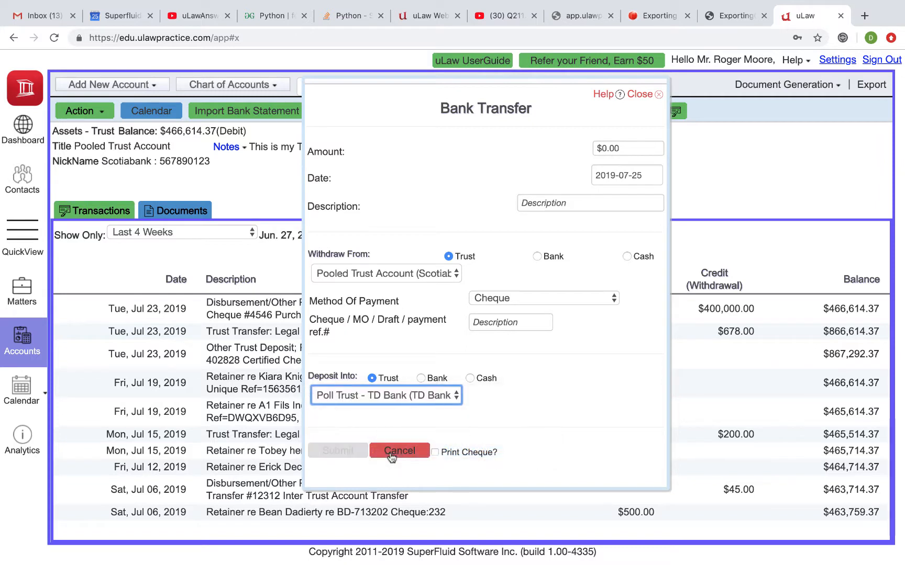
Set the transfer amount to $466,614.37 and the description to "Opening Balance transfer for Trust".
left_click(609, 148)
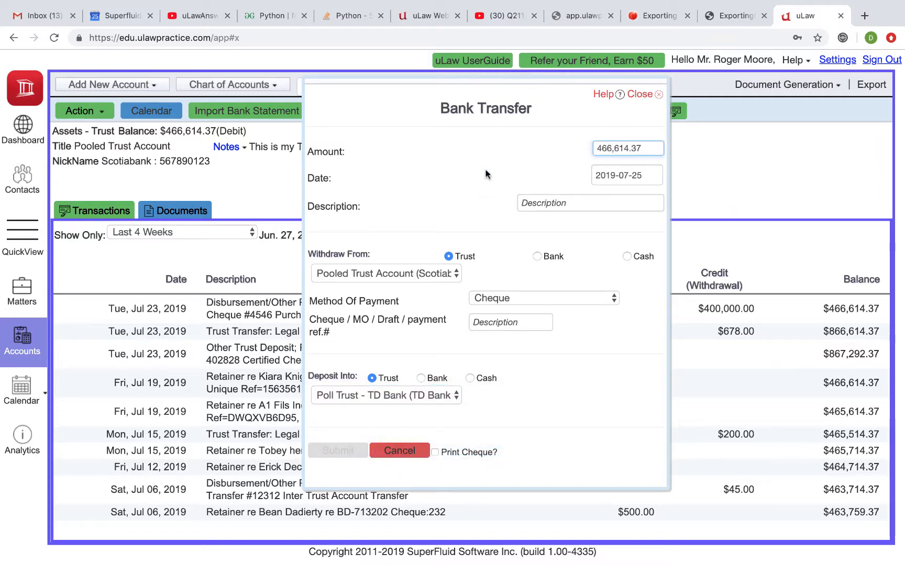
left_click(525, 202)
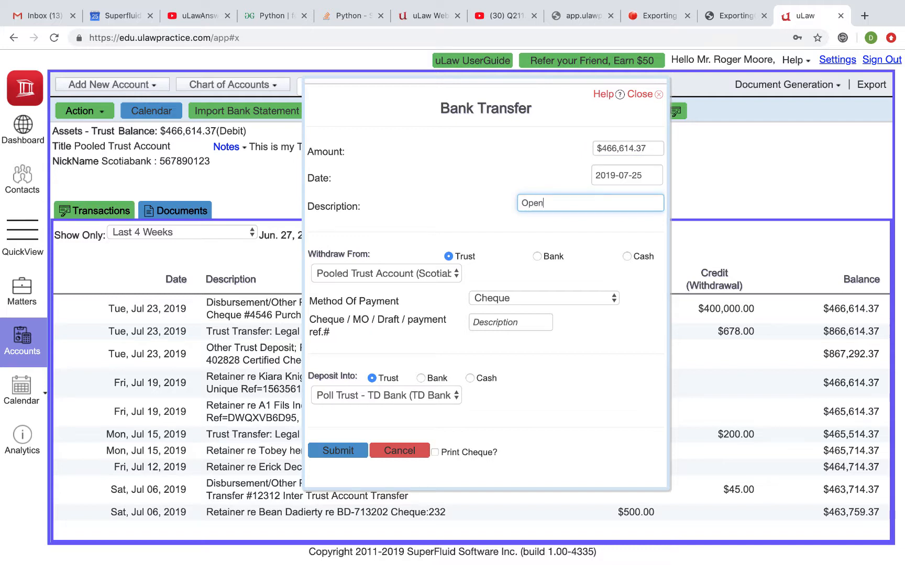
type("Opening Balance transfer for Trust")
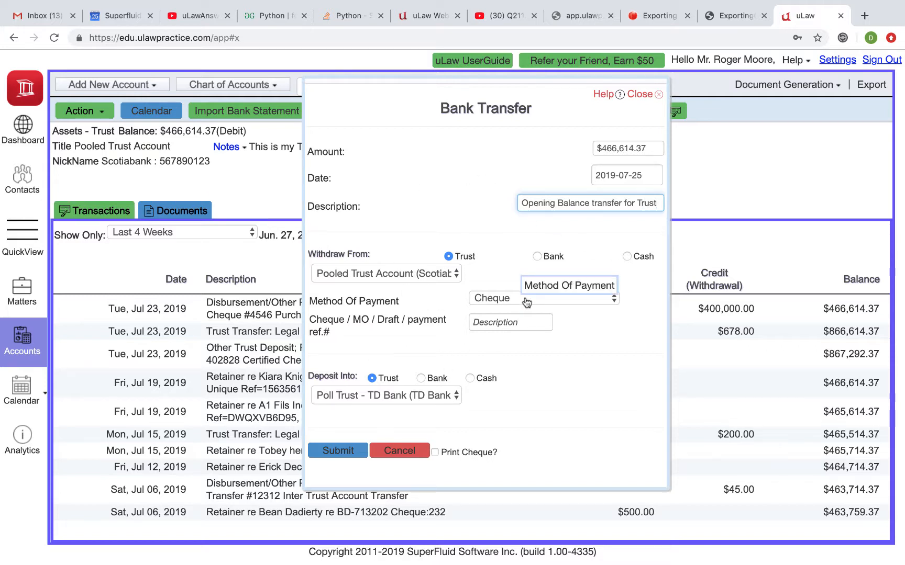
Set the method of payment to Bank Transfer and submit the trust transfer.
left_click(497, 299)
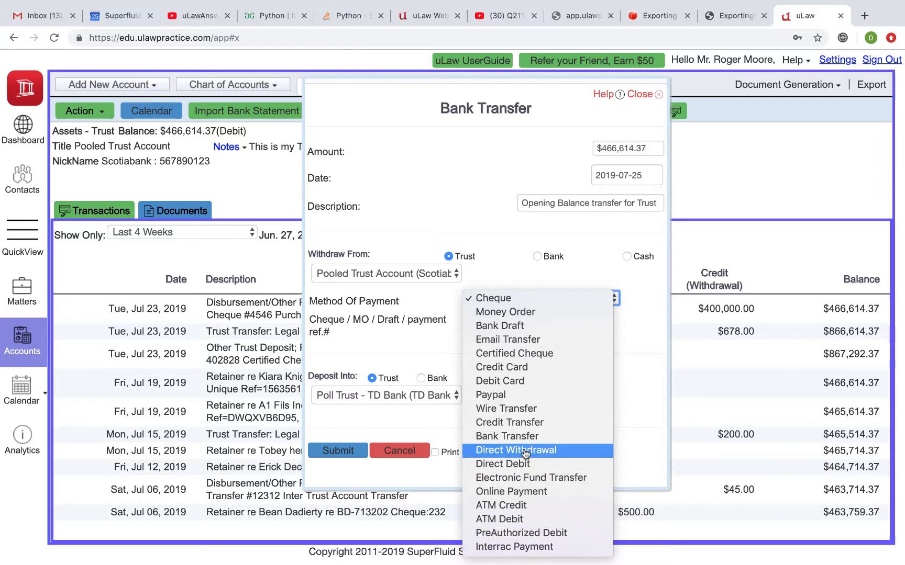
left_click(518, 436)
left_click(345, 451)
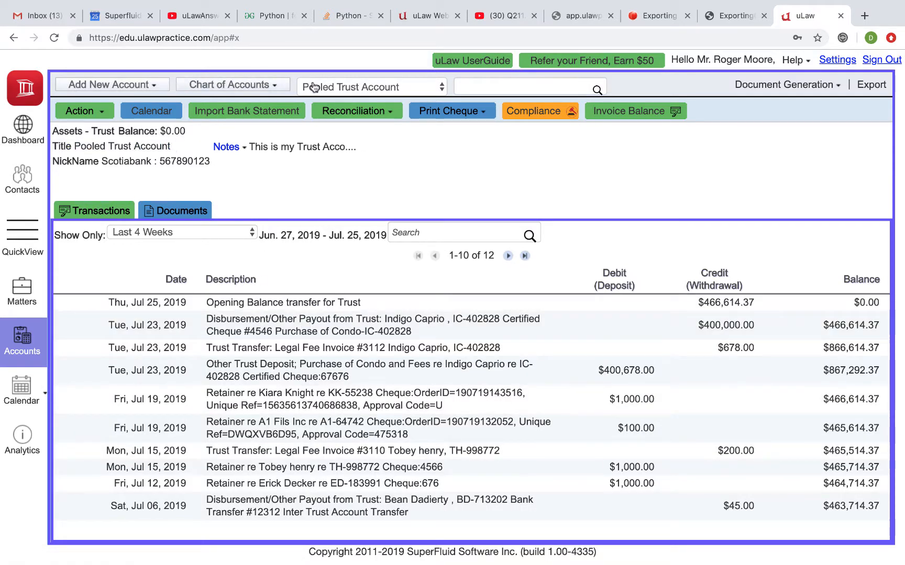
Open the "Poll Trust - TD Bank" account from the chart of accounts to check its transactions.
left_click(246, 85)
mouse_move(225, 121)
mouse_move(298, 122)
mouse_move(353, 137)
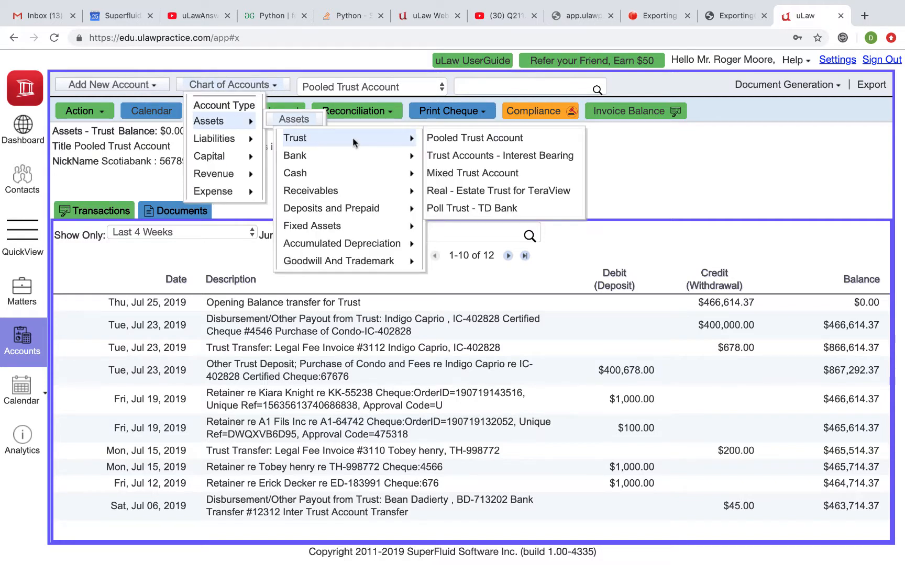
left_click(460, 204)
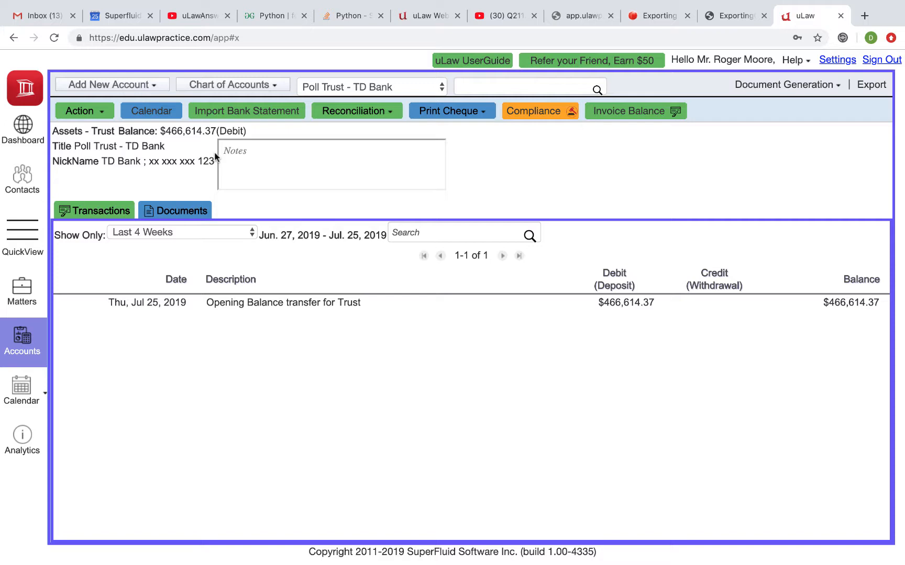
Open the General Account from the bank assets in the chart of accounts.
left_click(211, 86)
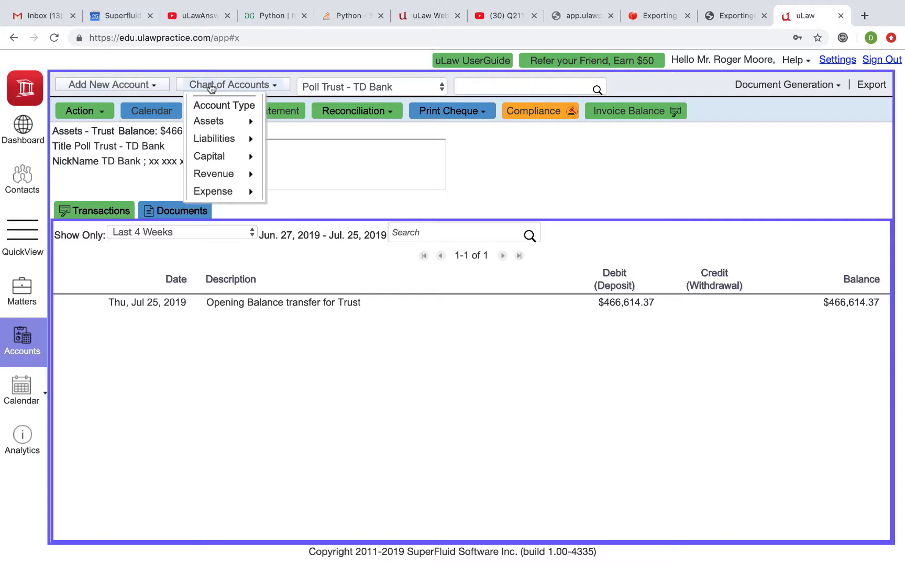
mouse_move(241, 121)
mouse_move(341, 155)
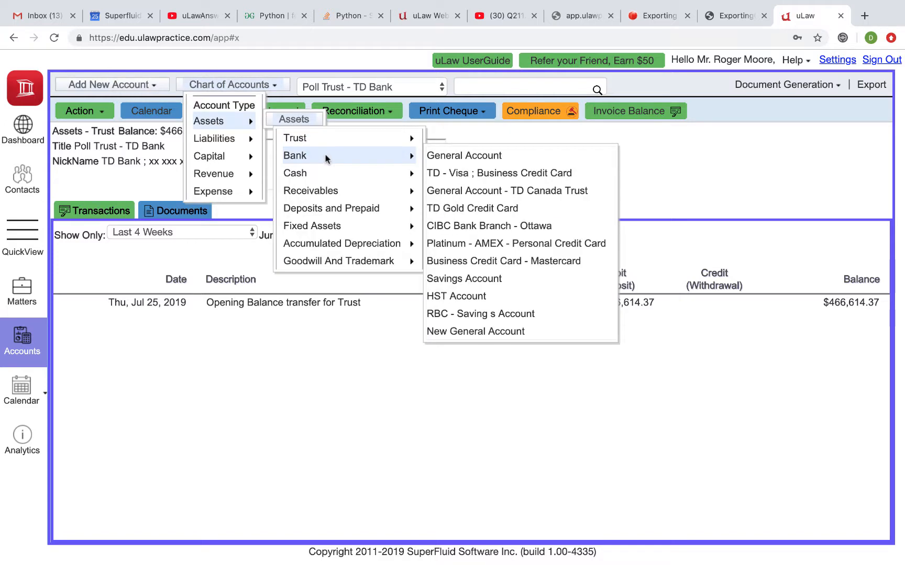
left_click(470, 158)
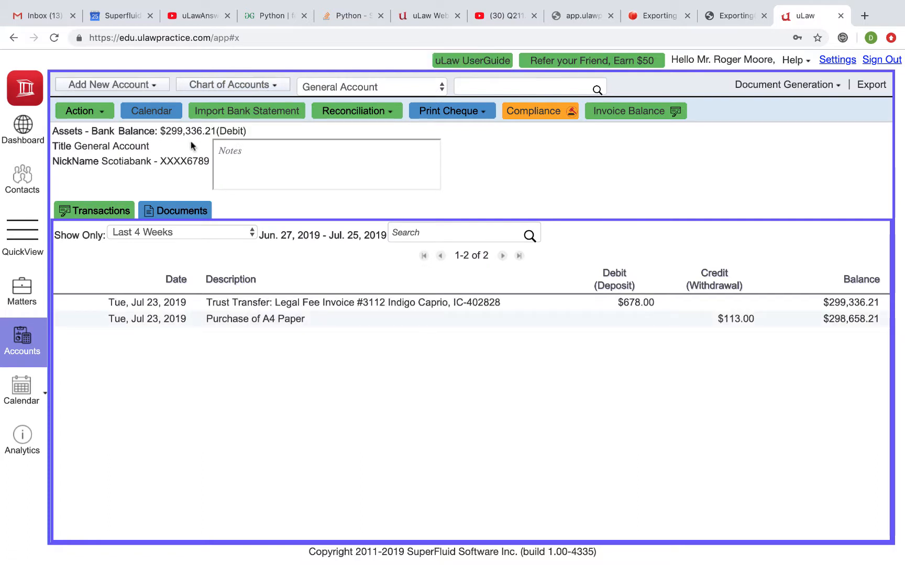
Copy the General Account's balance and start a bank transfer from it that deposits into the New General Account at TD Bank.
left_click_drag(164, 131, 215, 129)
key("super+c")
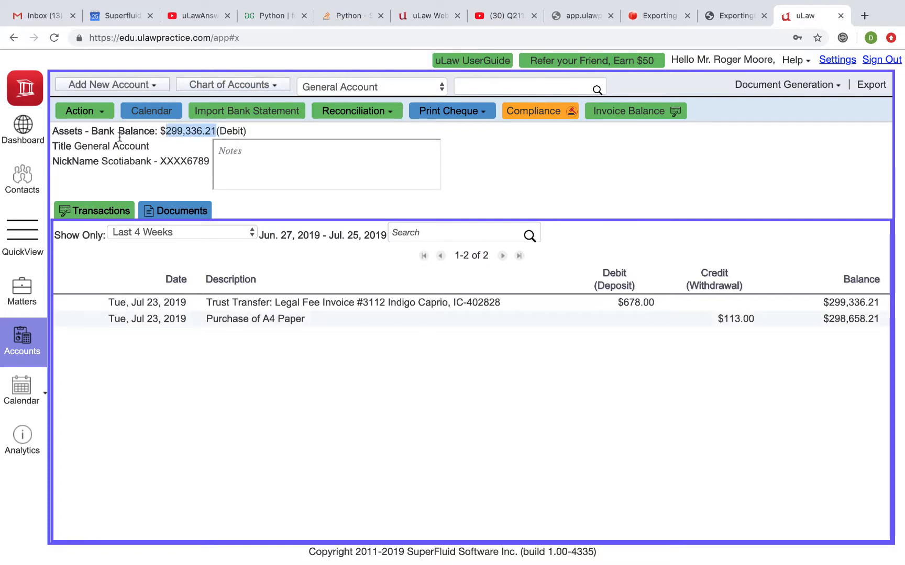
left_click(96, 111)
mouse_move(92, 132)
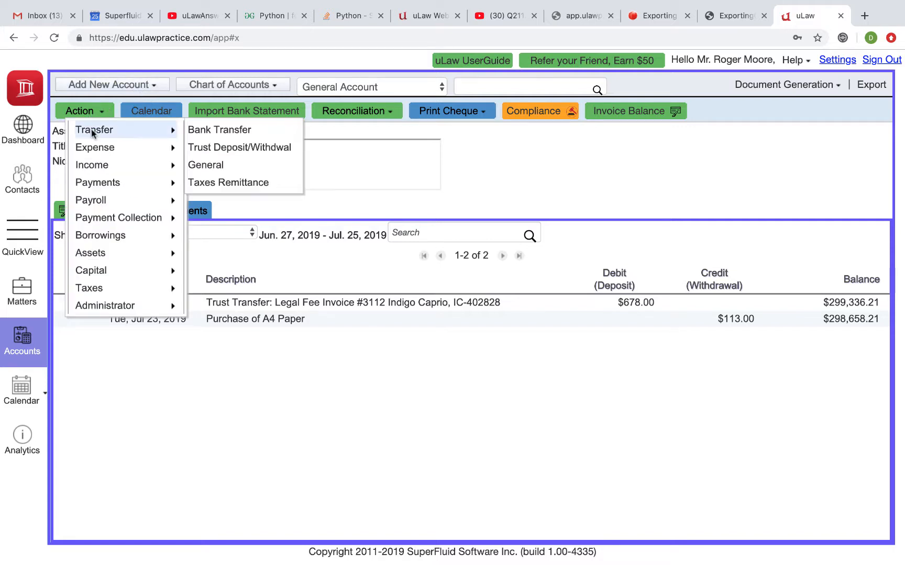
left_click(220, 129)
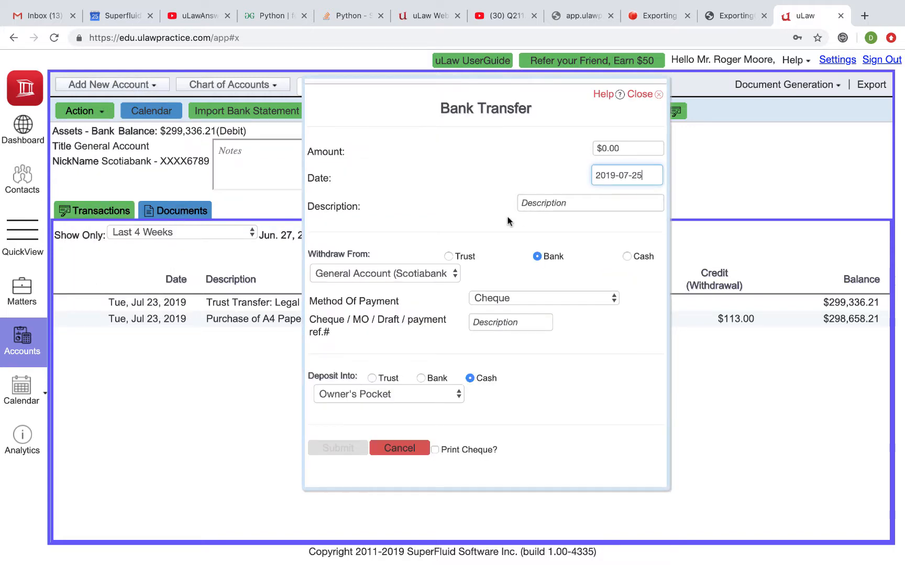
left_click(423, 378)
left_click(383, 393)
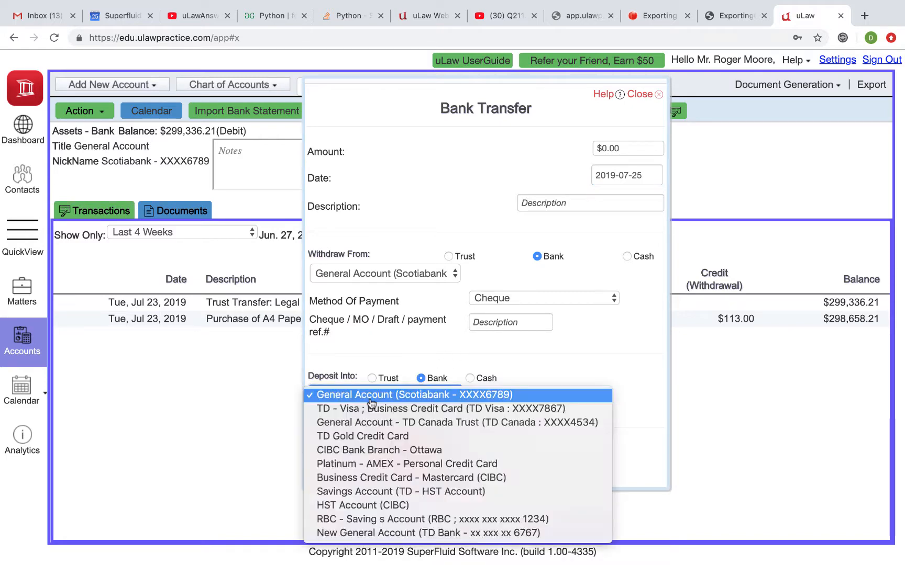
left_click(363, 539)
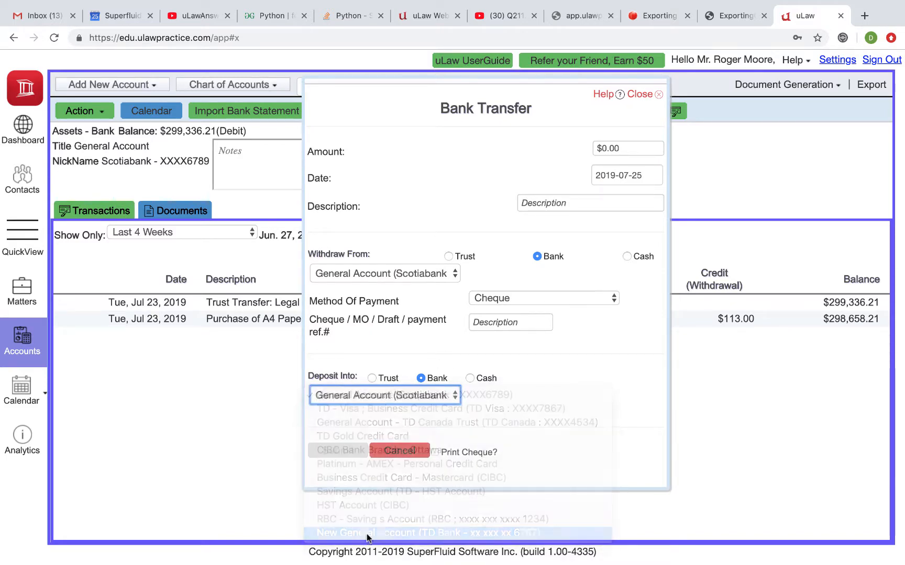
Set the transfer amount to $299,336.21 and the description to "Opening balance transfer for General".
left_click(612, 150)
key("super+v")
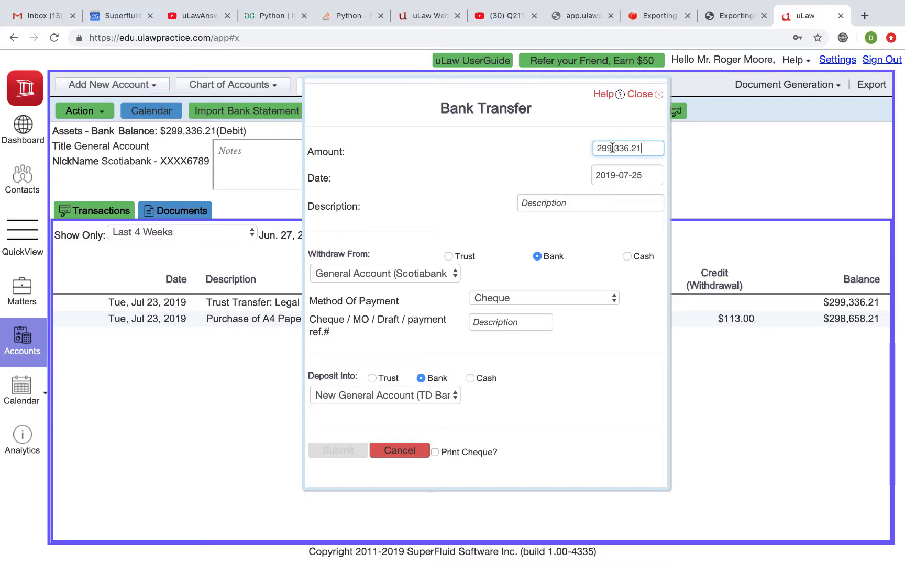
left_click(512, 160)
left_click(541, 205)
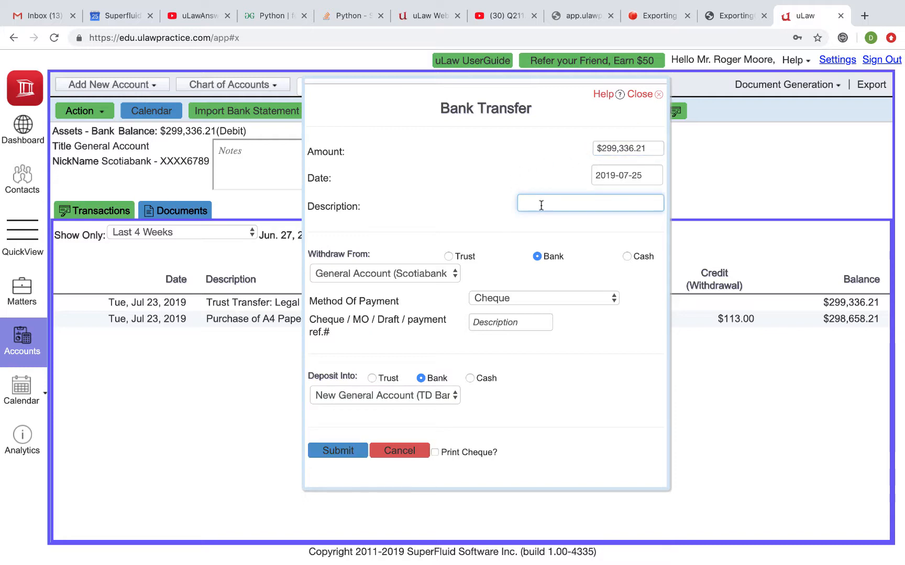
type("Opening balance transfer for ")
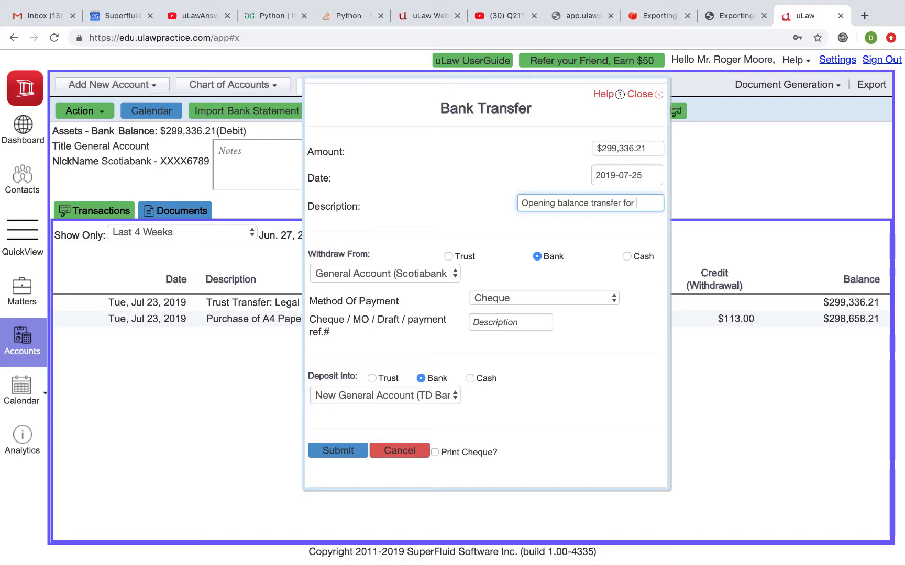
type("General")
left_click(449, 163)
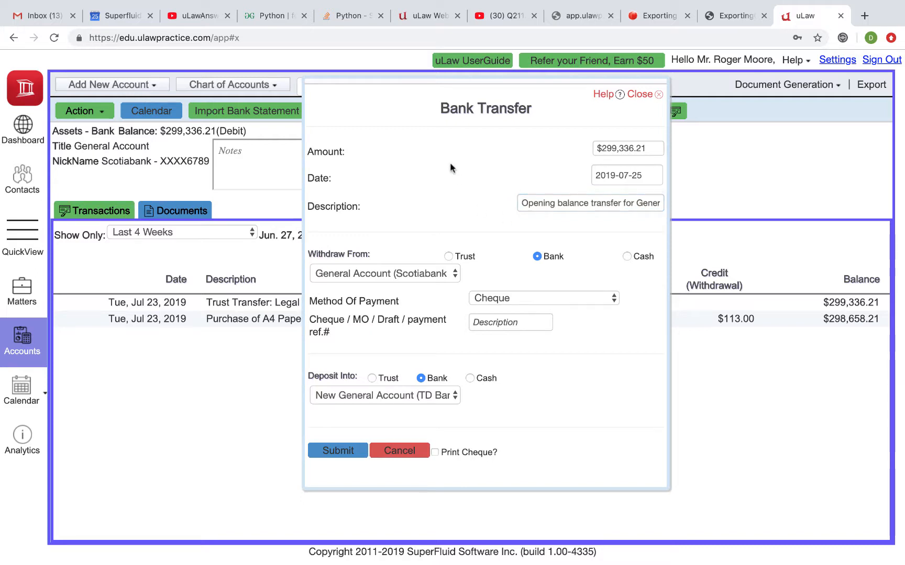
Set the method of payment to Bank Transfer and submit the general account transfer.
left_click(493, 298)
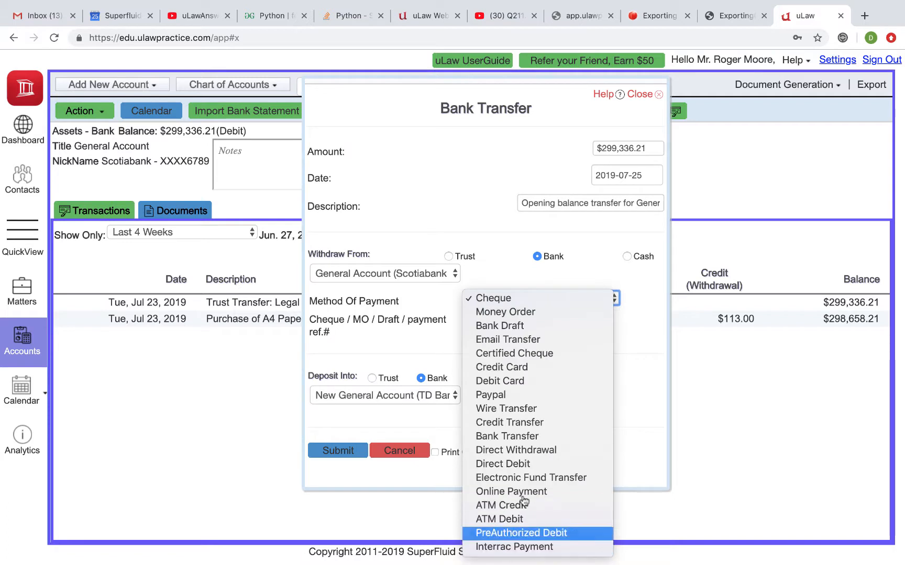
left_click(507, 436)
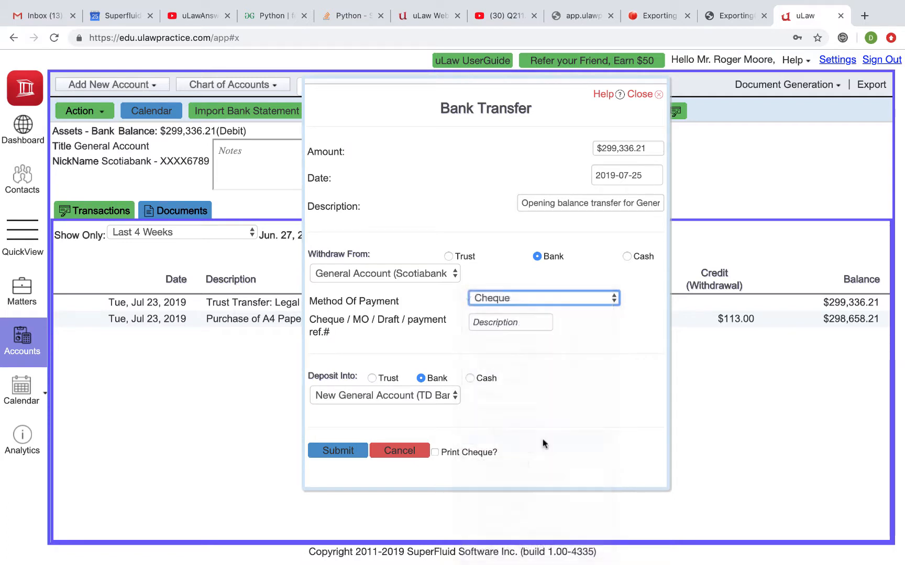
left_click(340, 450)
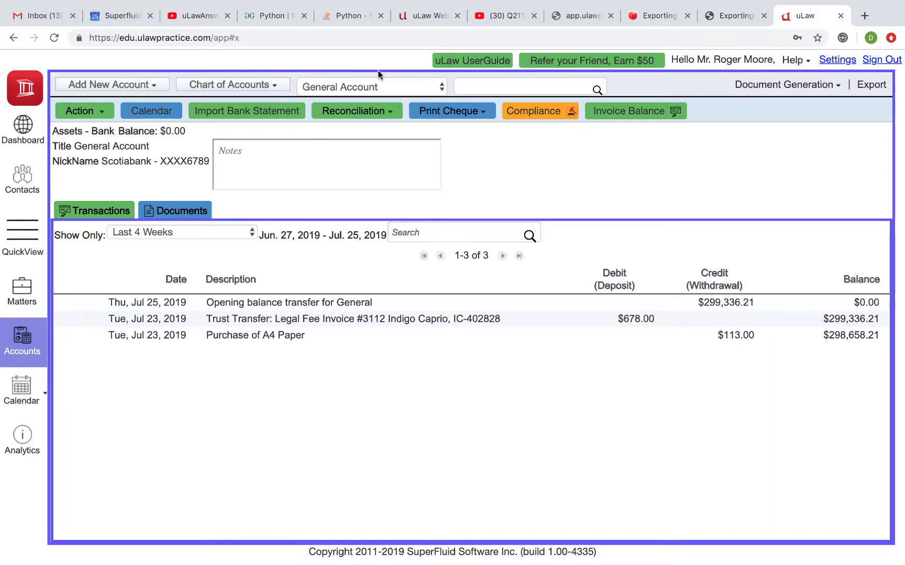
Open the New General Account to check its balance and transactions.
left_click(363, 87)
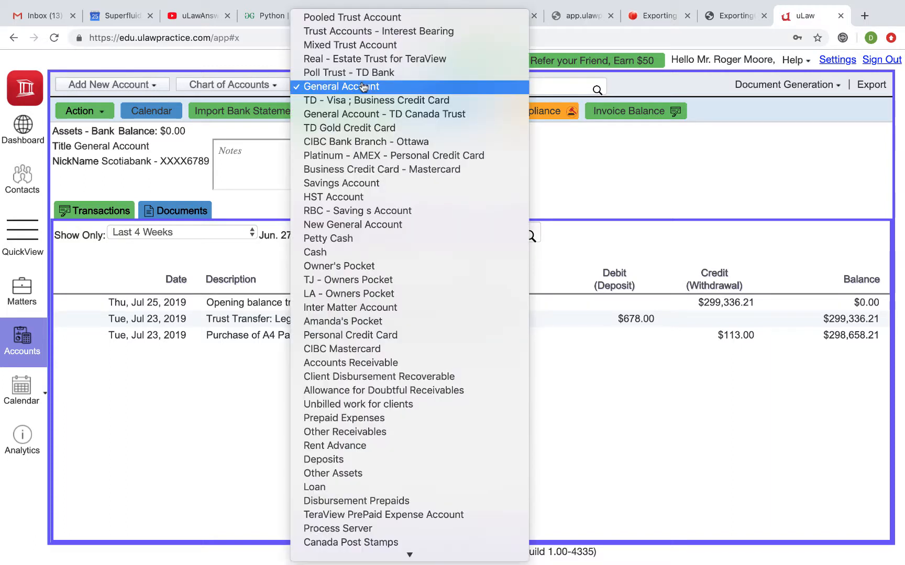
left_click(359, 225)
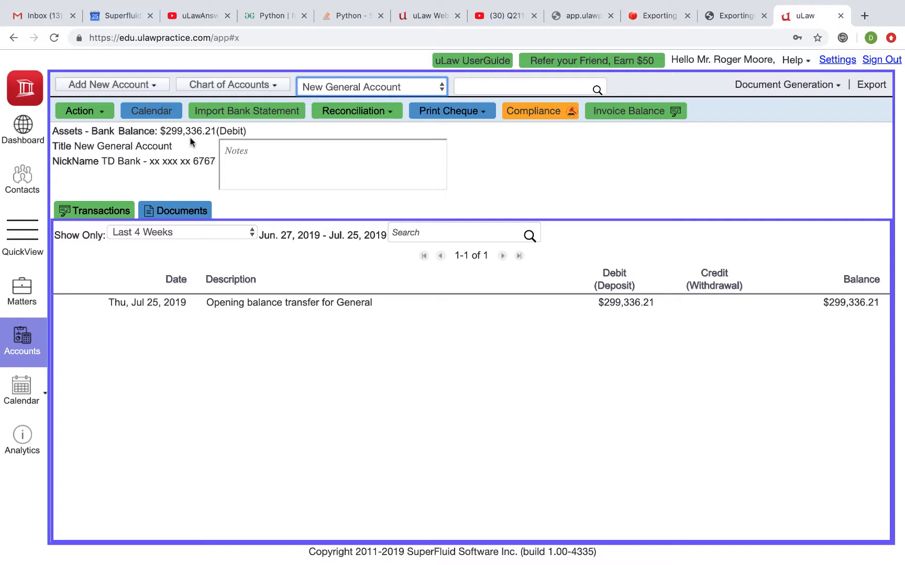
Look at the favourite trust, bank and cash account settings and close them without changes.
left_click(94, 117)
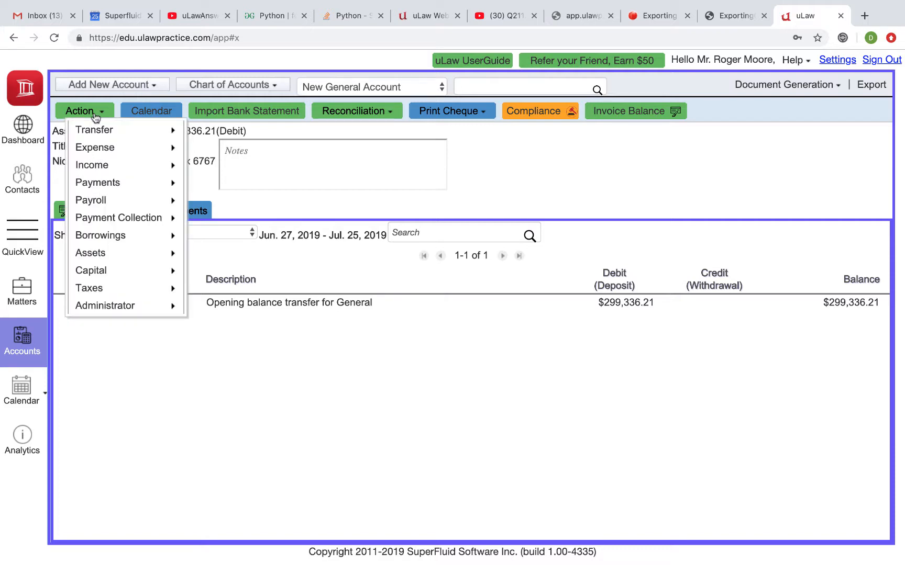
mouse_move(129, 293)
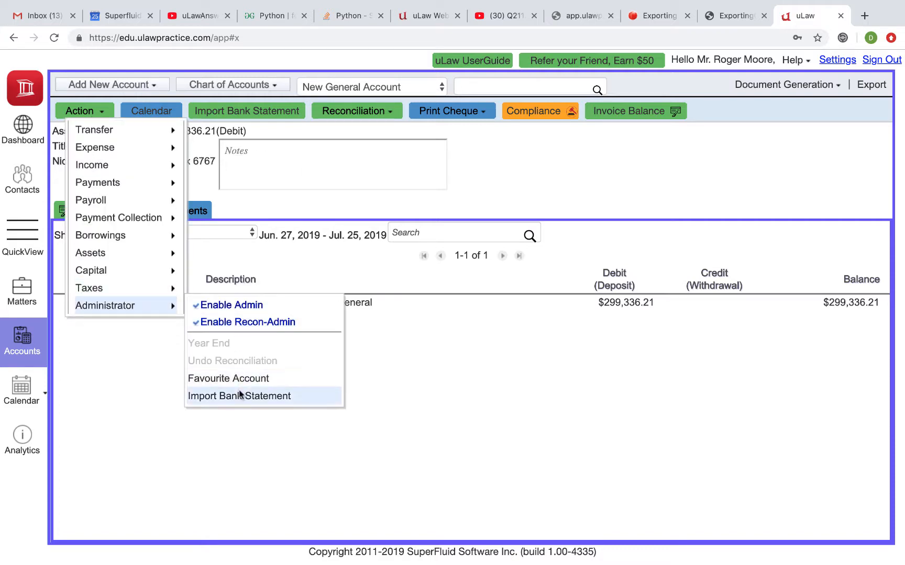
left_click(248, 381)
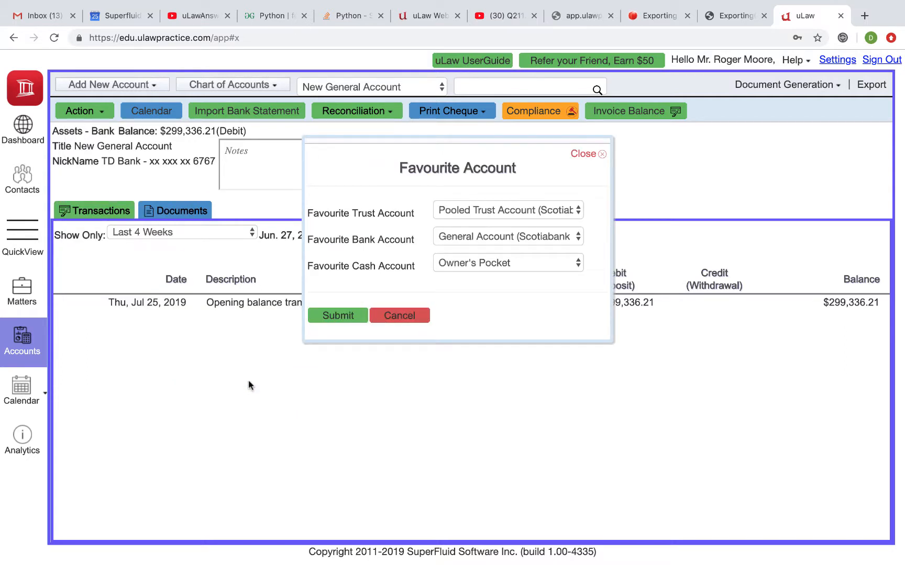
left_click(400, 315)
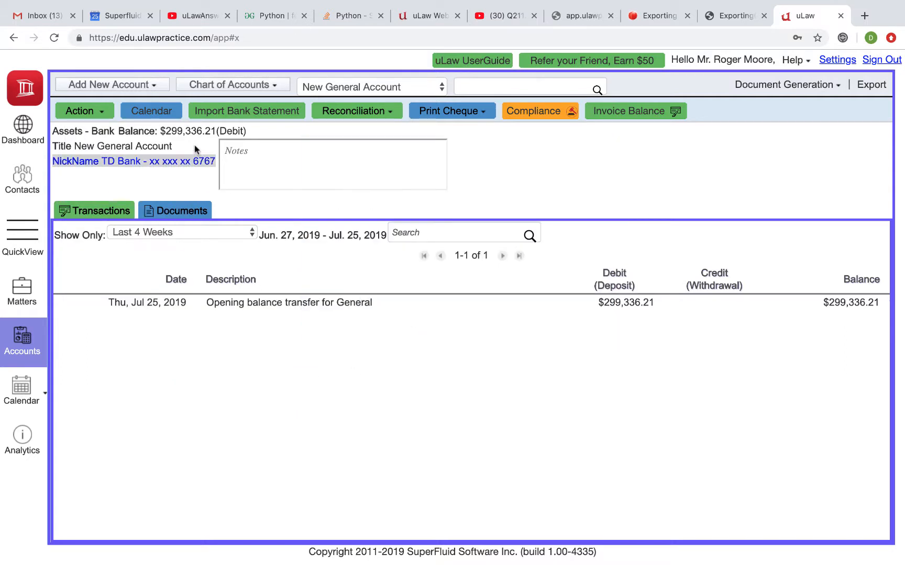
Check which bank account a new office expense uses by default, and cancel the form.
left_click(89, 117)
mouse_move(161, 147)
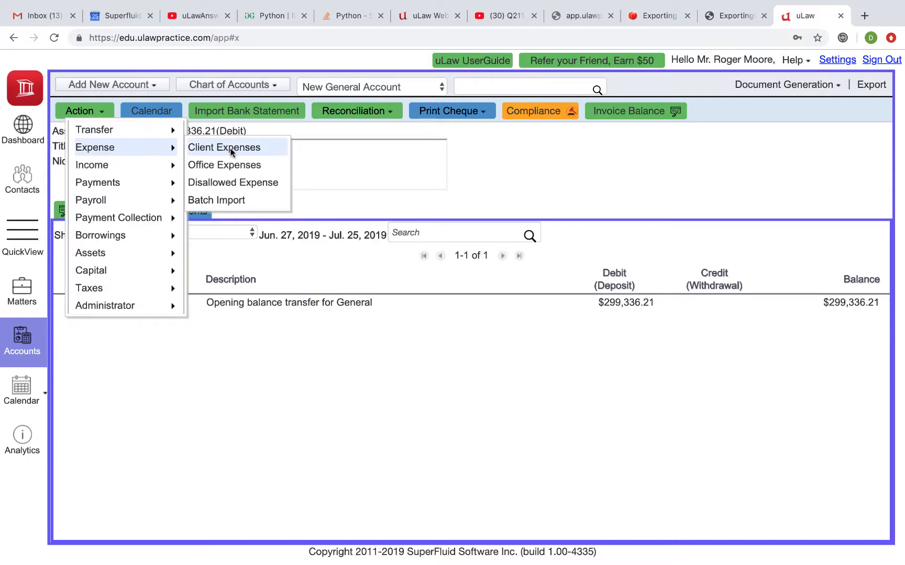
left_click(232, 167)
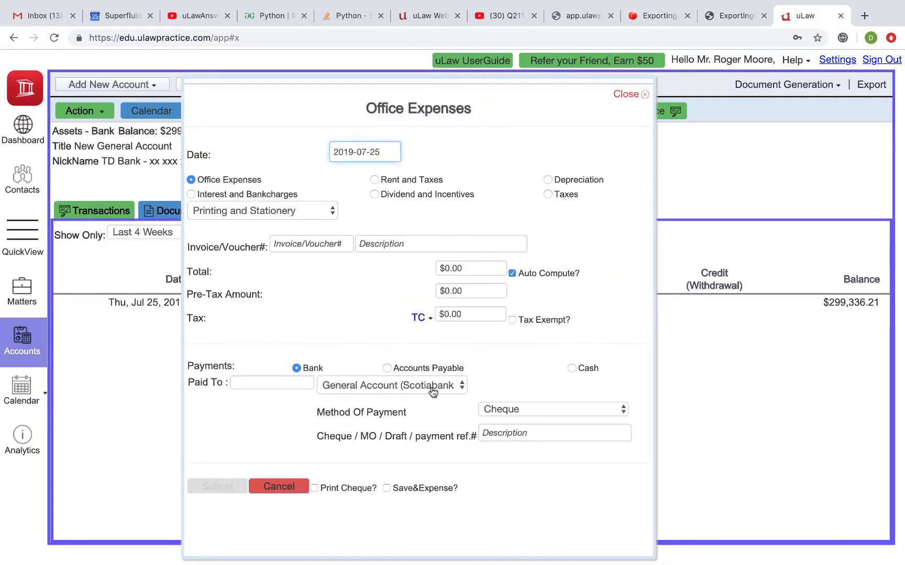
left_click(283, 488)
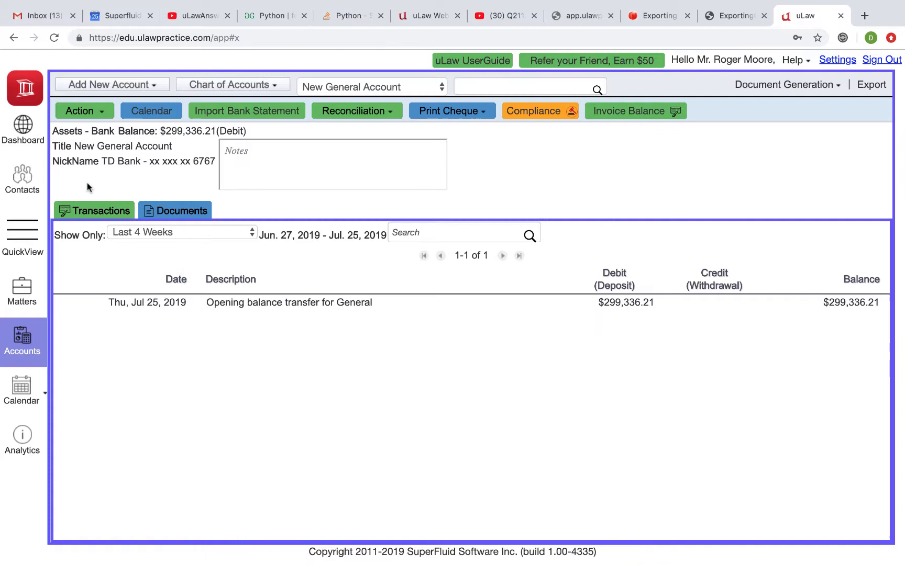
Set the favourite trust account to "Poll Trust - TD Bank" and the favourite bank account to the New General Account, and submit.
left_click(102, 114)
mouse_move(118, 305)
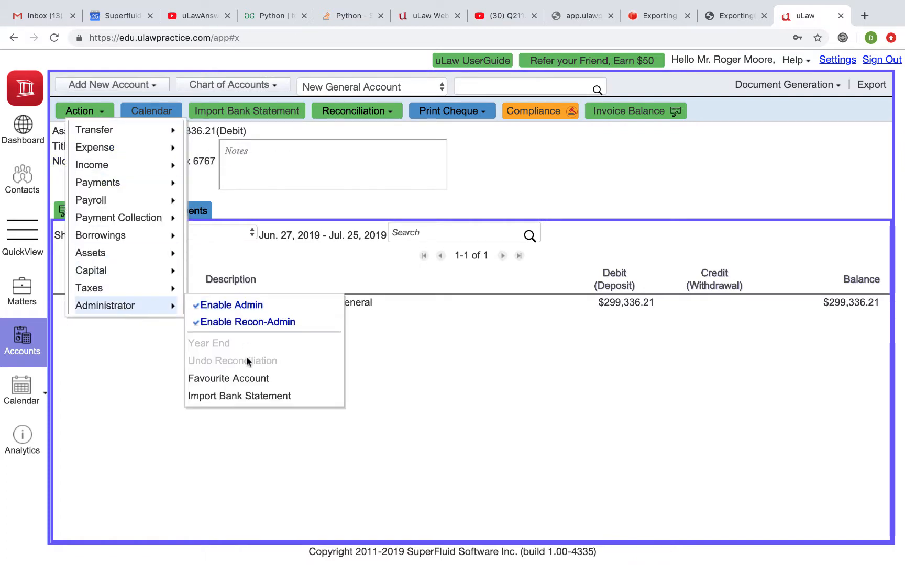
left_click(248, 382)
left_click(474, 216)
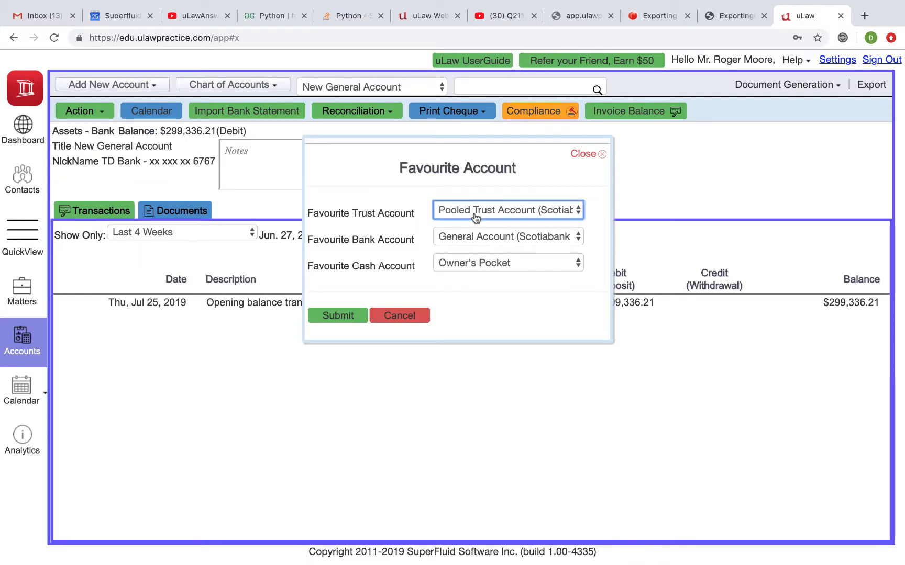
left_click(481, 266)
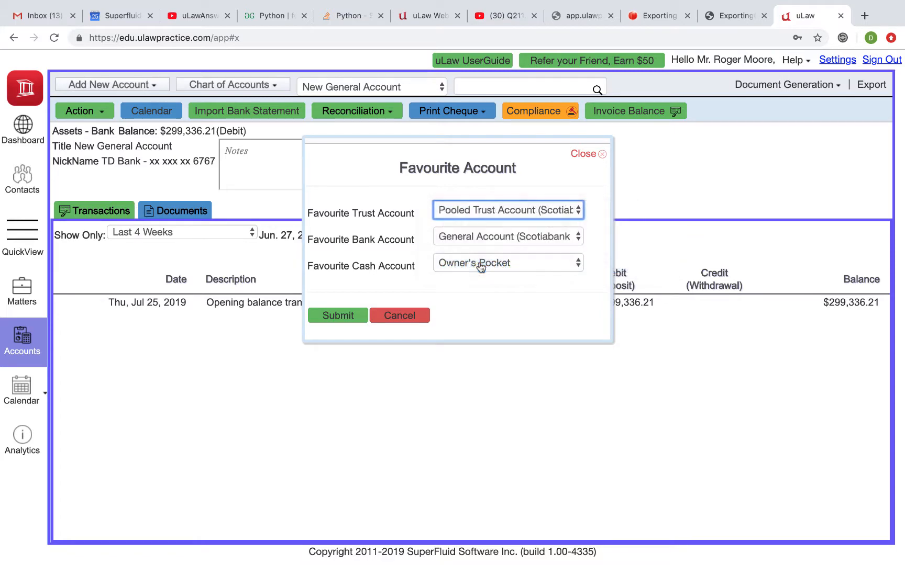
left_click(496, 238)
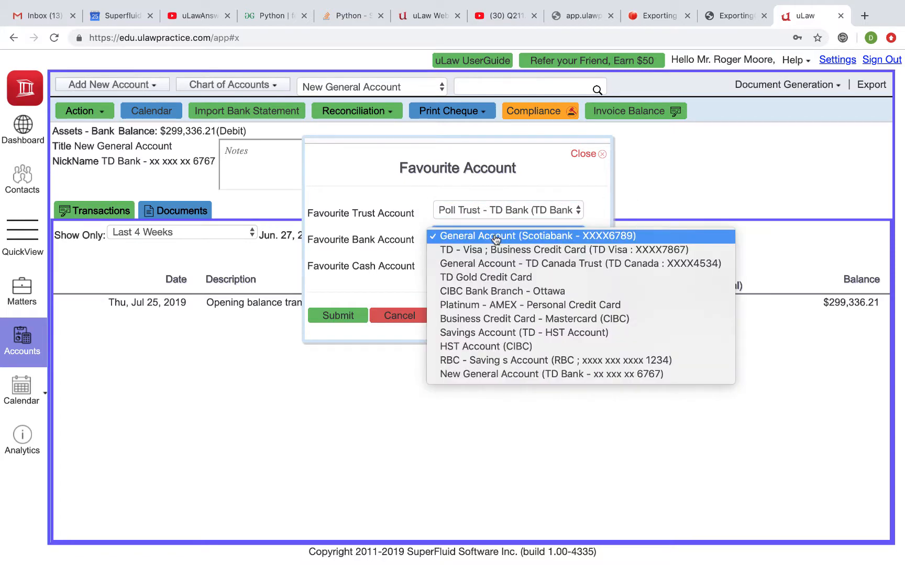
left_click(508, 374)
left_click(339, 316)
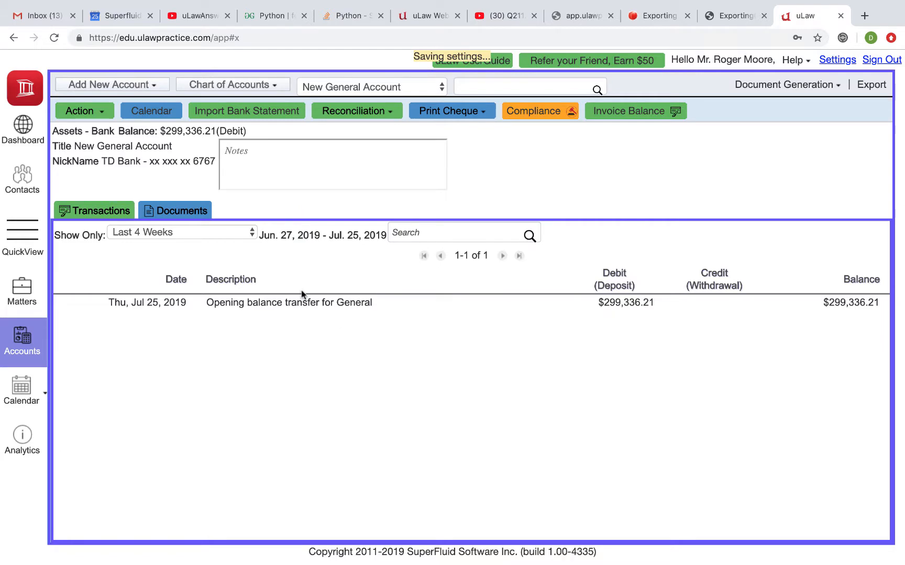
Check the default deposit account of a new retainer in the "Small Claims - Fence Issue" matter, cancel it, and return to the accounts.
left_click(21, 297)
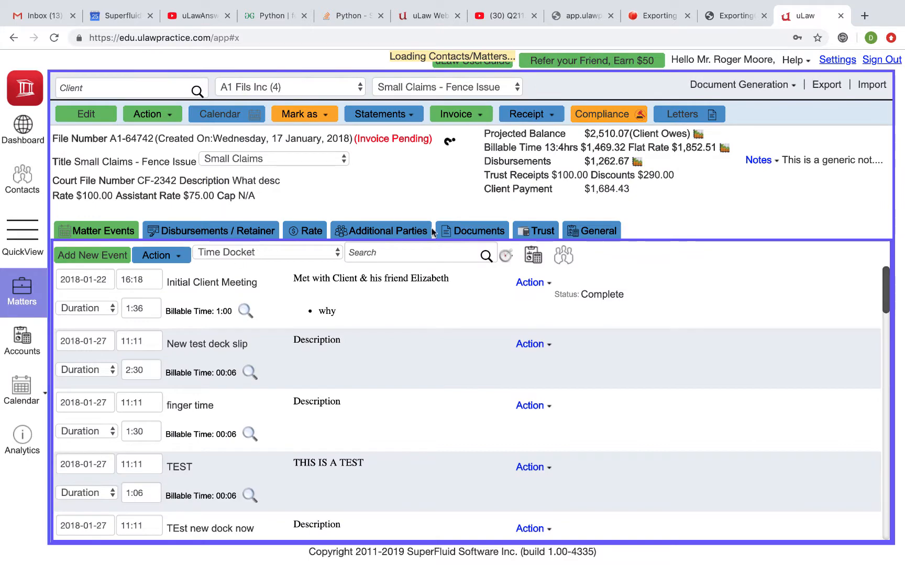
left_click(229, 235)
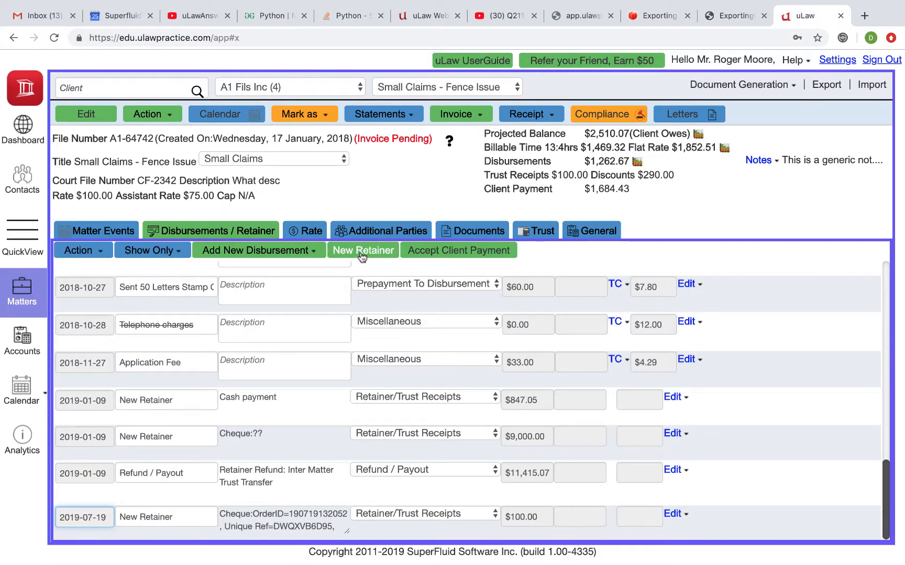
left_click(362, 256)
left_click(362, 256)
left_click(500, 237)
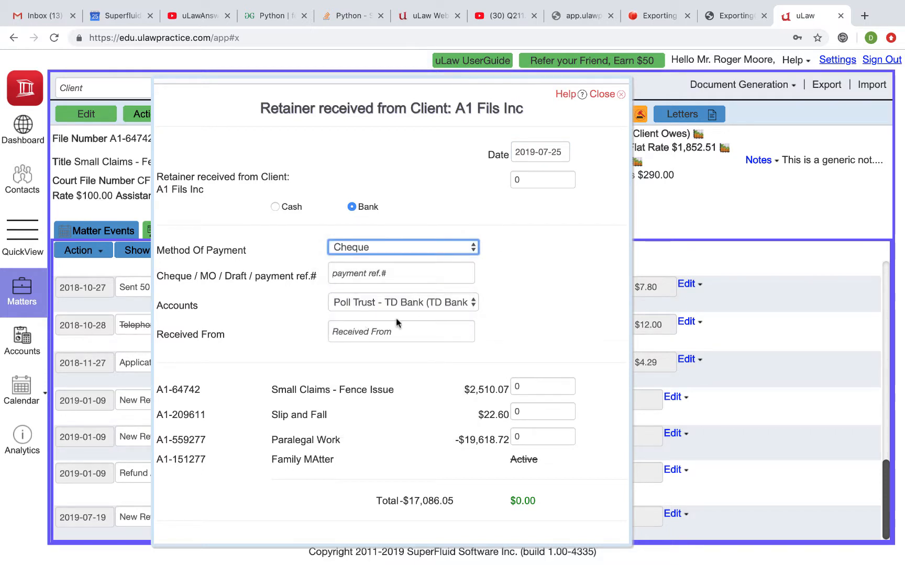
left_click(412, 303)
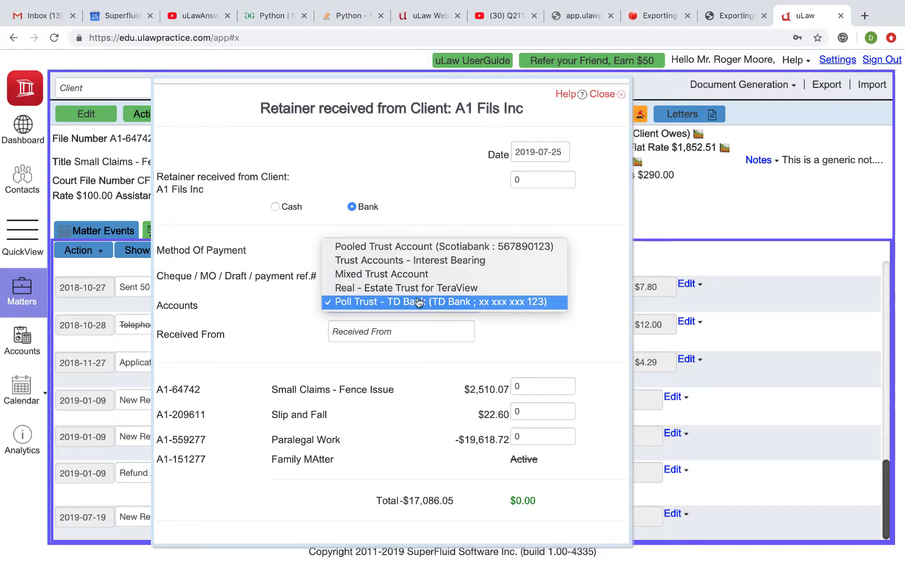
left_click(521, 331)
scroll(520, 333, "down", 2)
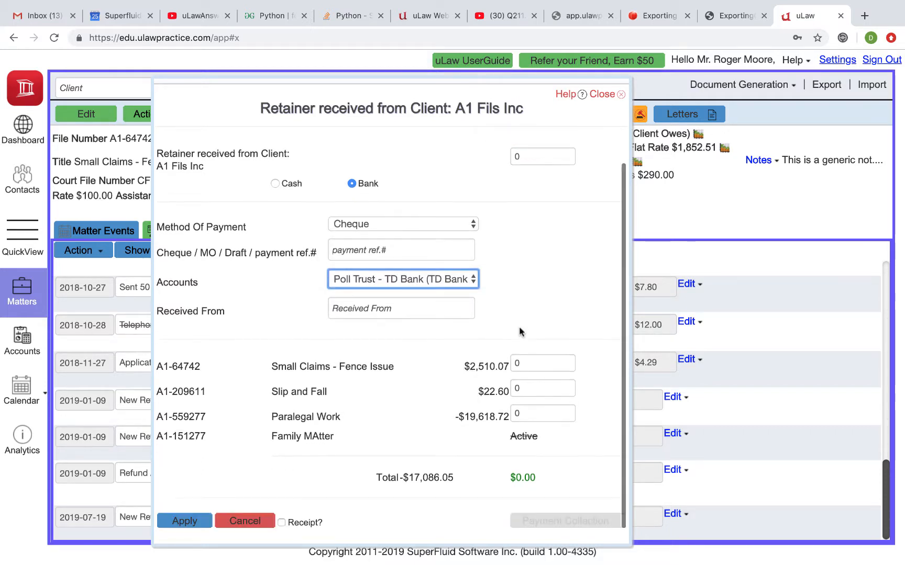
left_click(240, 521)
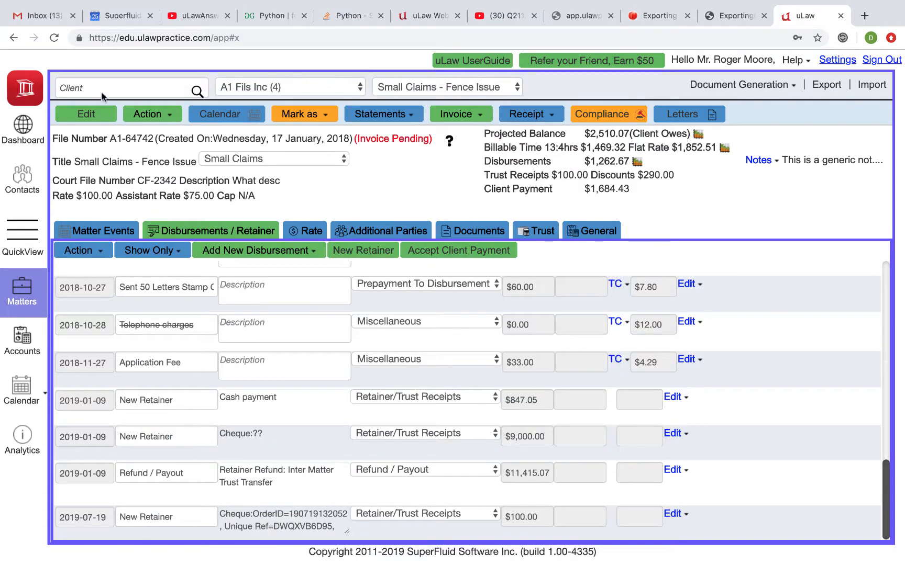
left_click(22, 335)
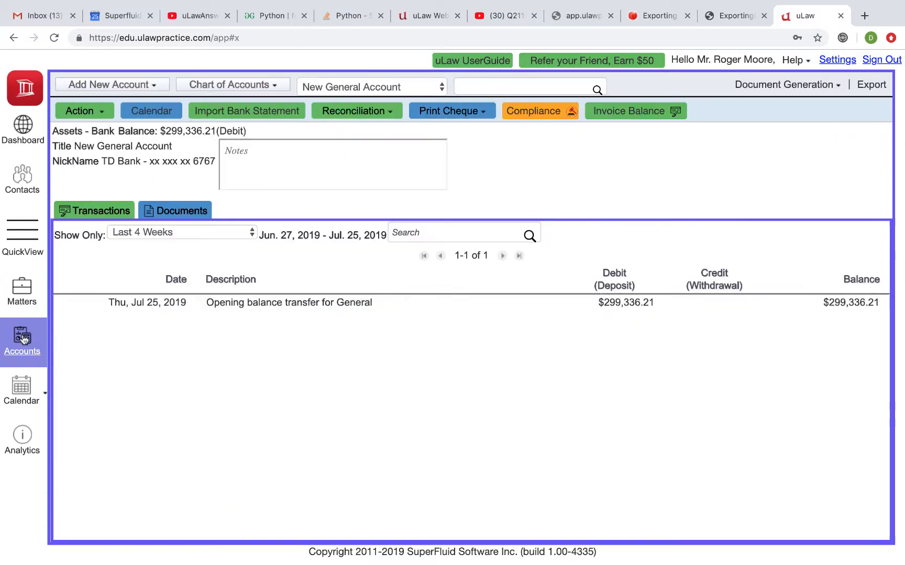
left_click(111, 87)
mouse_move(107, 123)
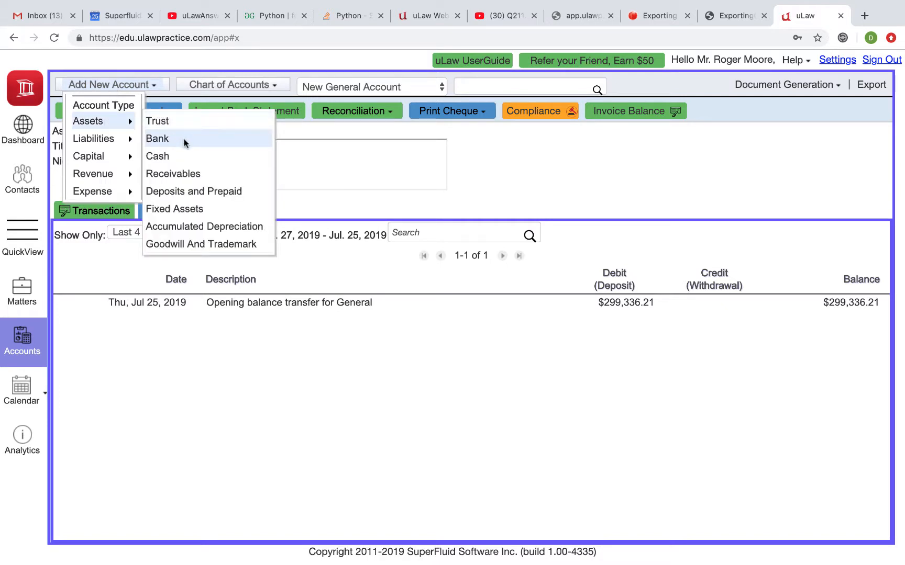
left_click(527, 163)
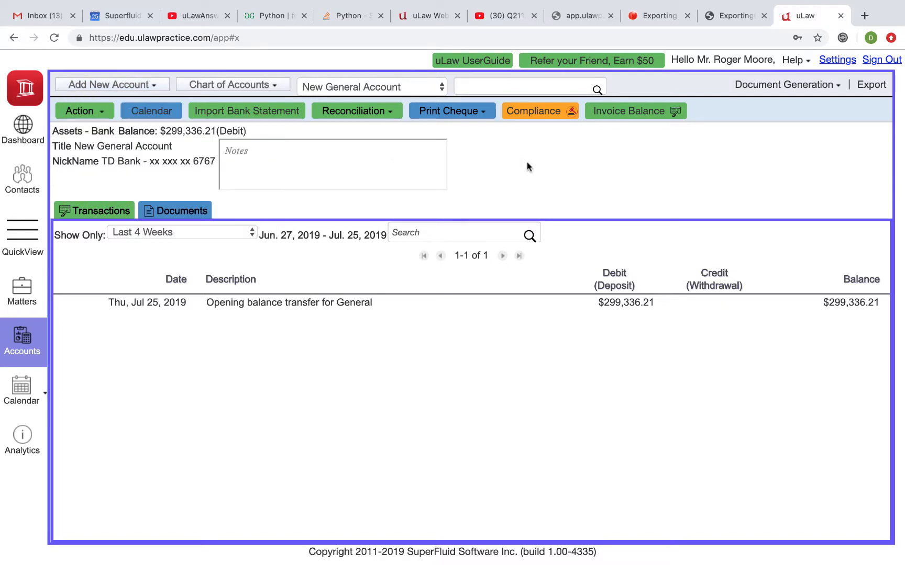
left_click(95, 110)
mouse_move(121, 130)
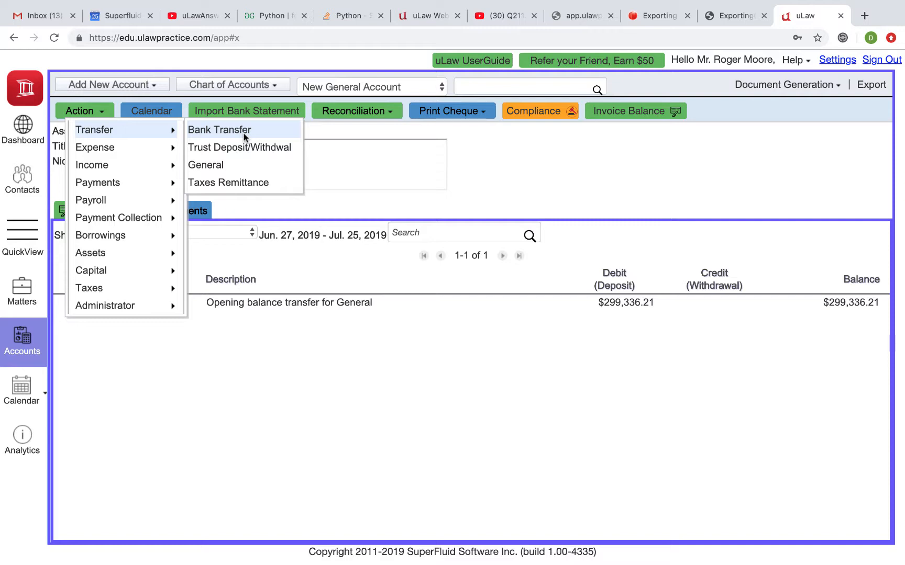
mouse_move(152, 309)
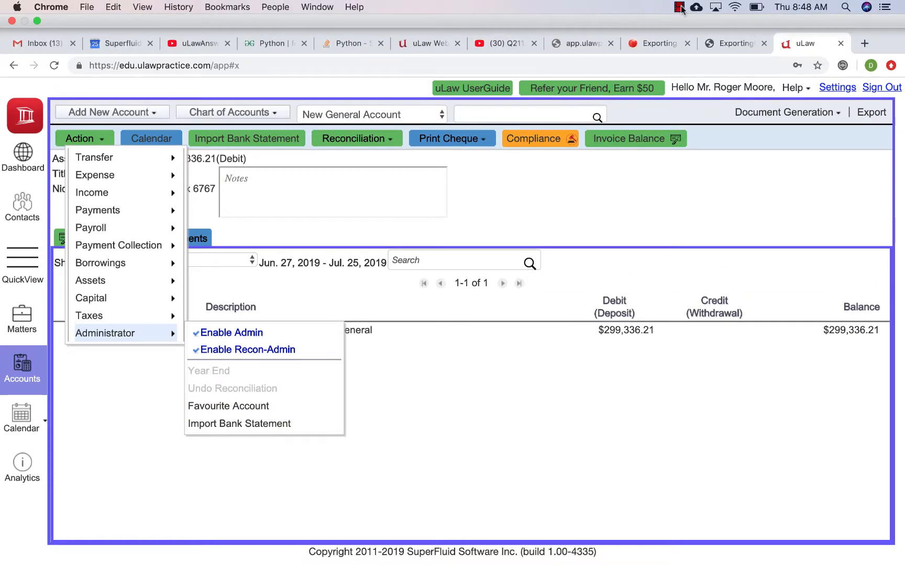
left_click(679, 7)
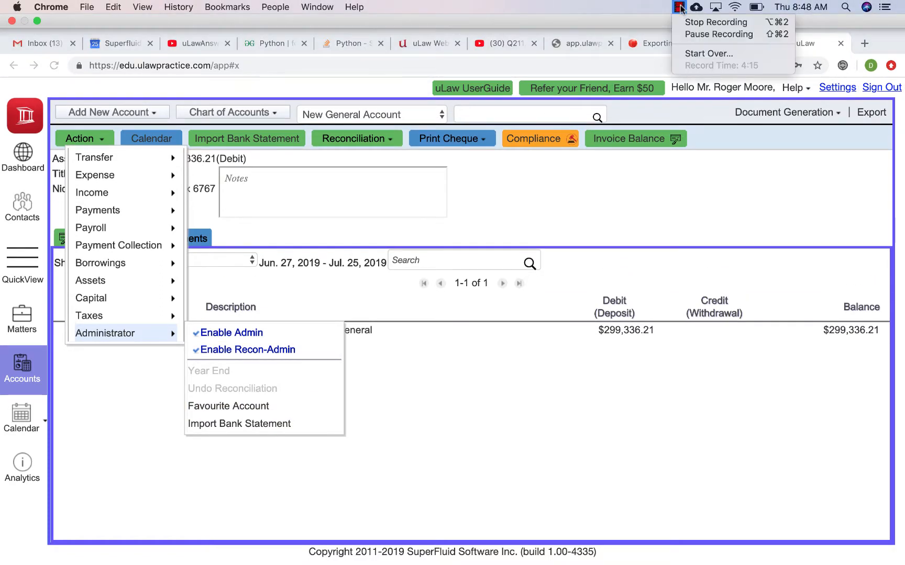
left_click(685, 24)
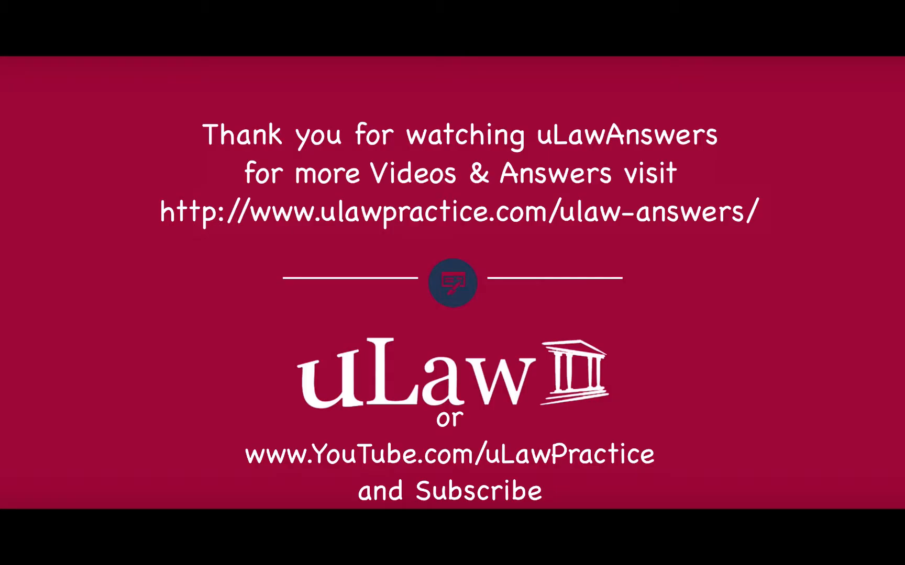